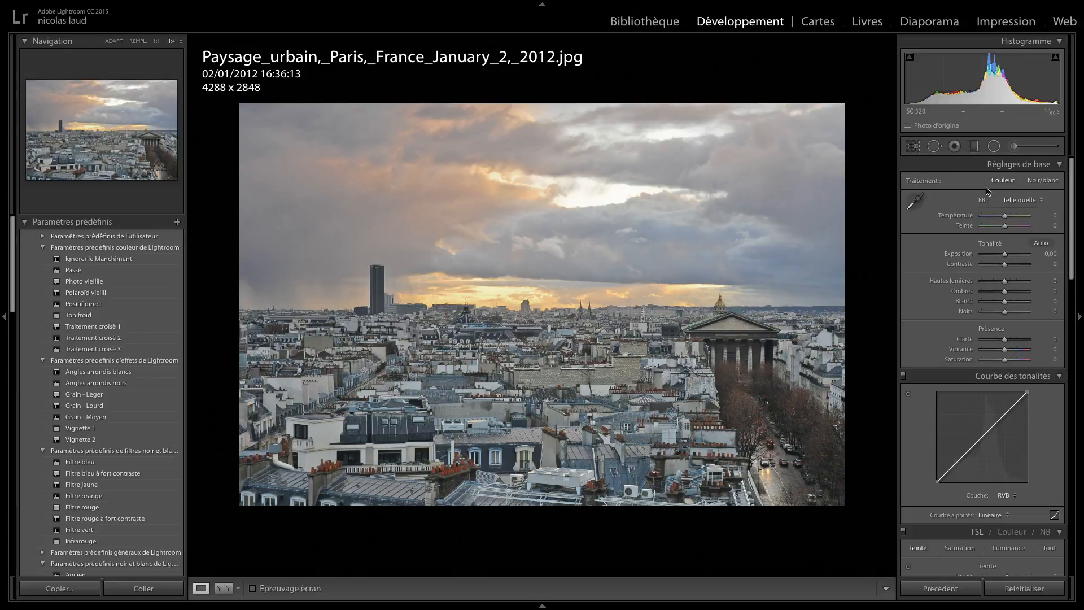
Step: Add a graduated filter spanning the photo from its upper to its lower edge and show the mask overlay
left_click(973, 147)
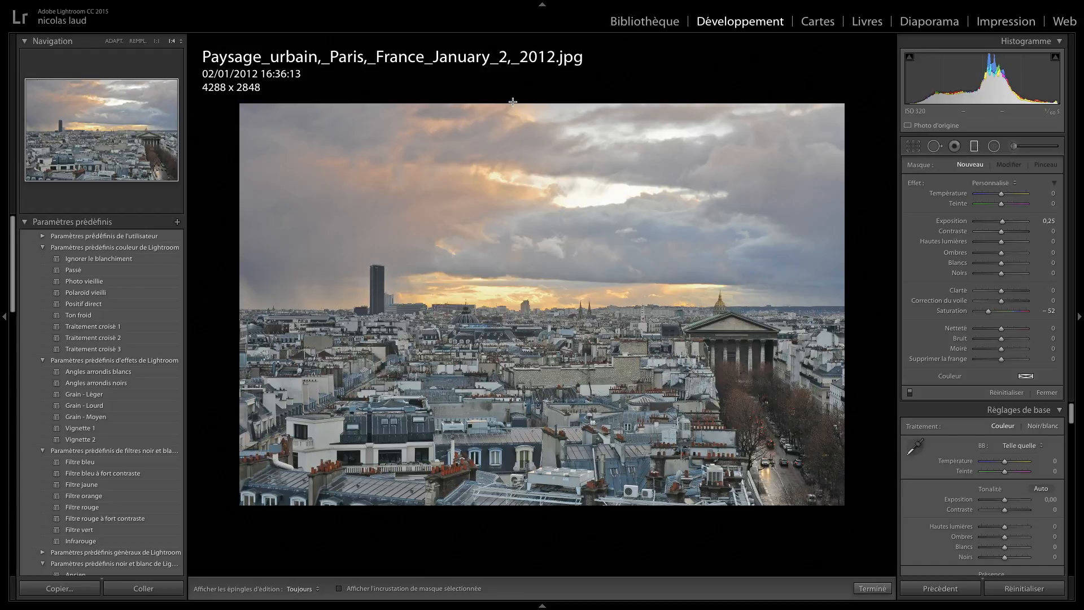
left_click_drag(512, 112, 512, 504)
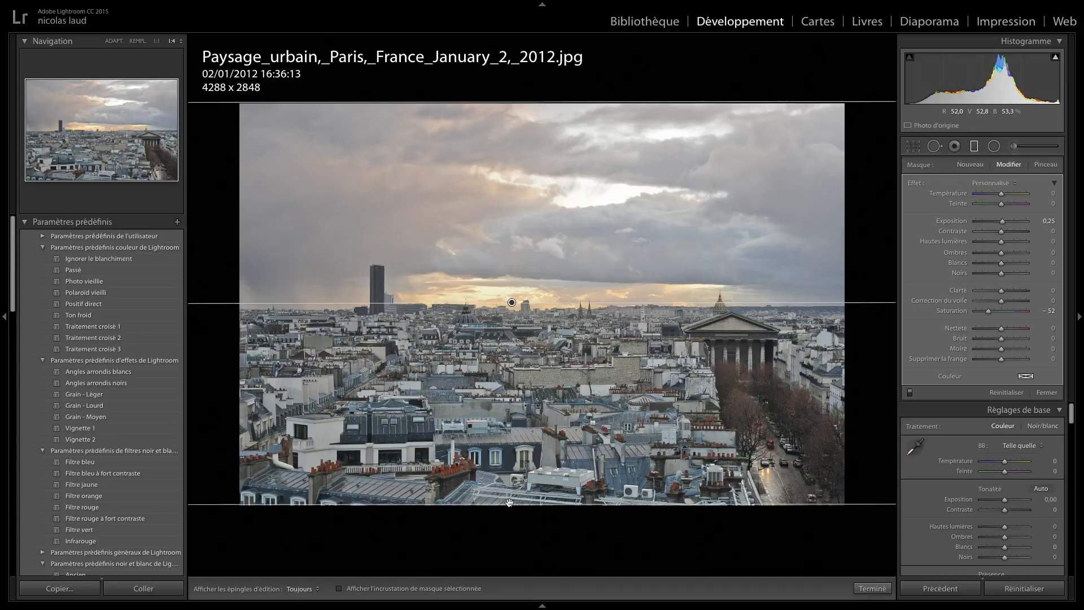
left_click(339, 589)
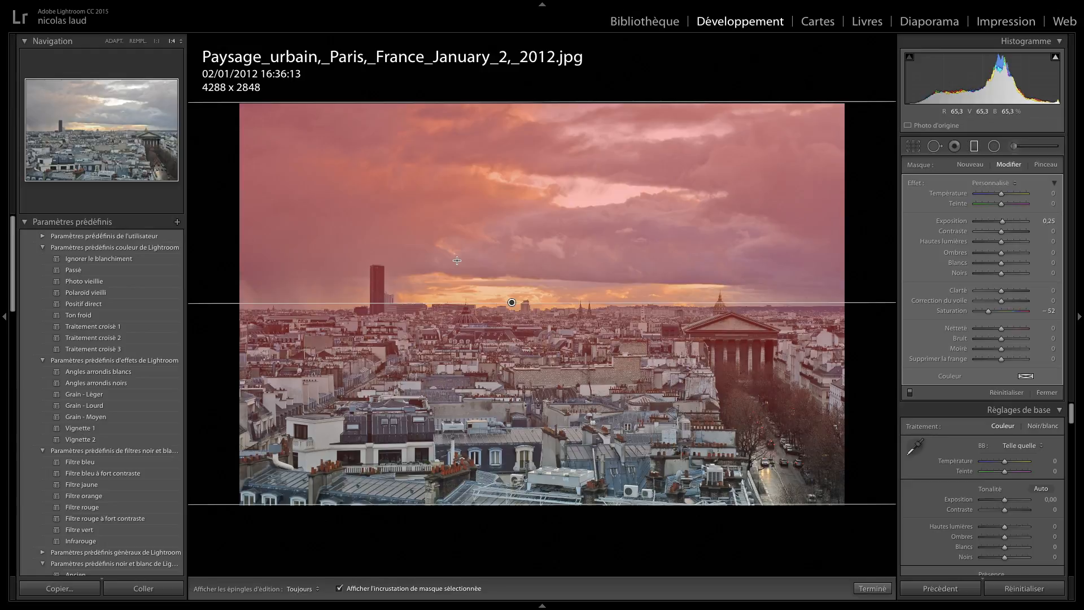
Step: Prepare the graduated filter's mask brush in Effacer mode with size 17 and set its Débit to 48
left_click(1044, 165)
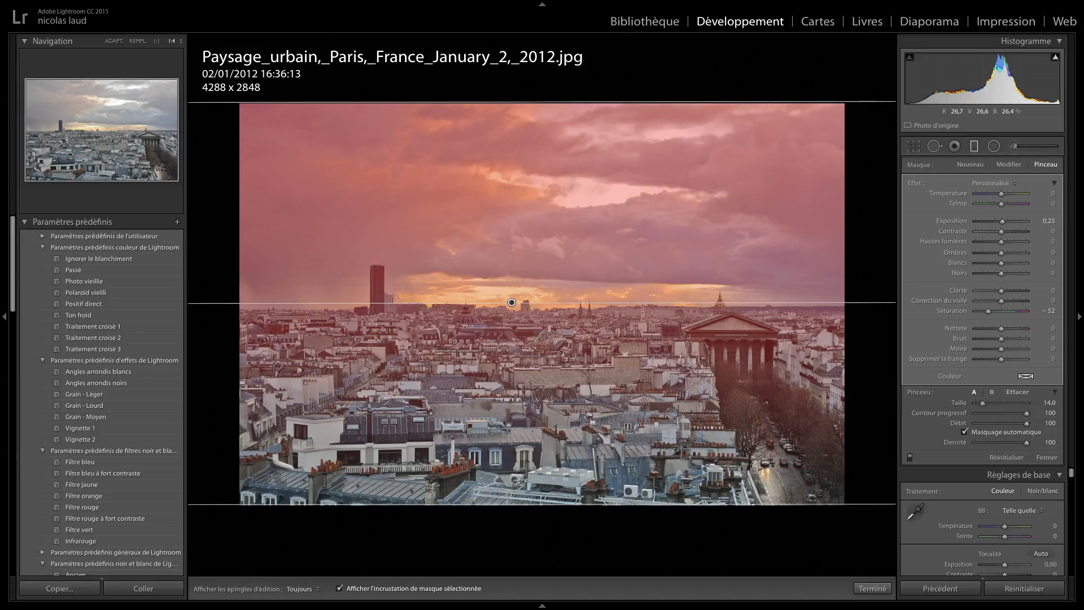
scroll(563, 355, "up", 4)
key("alt")
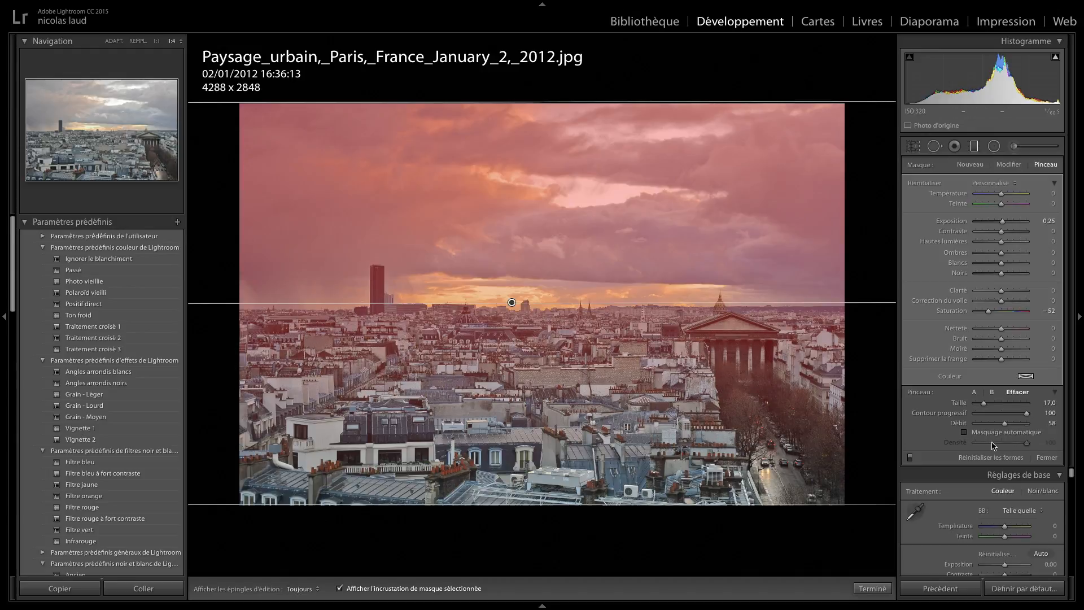
key("alt")
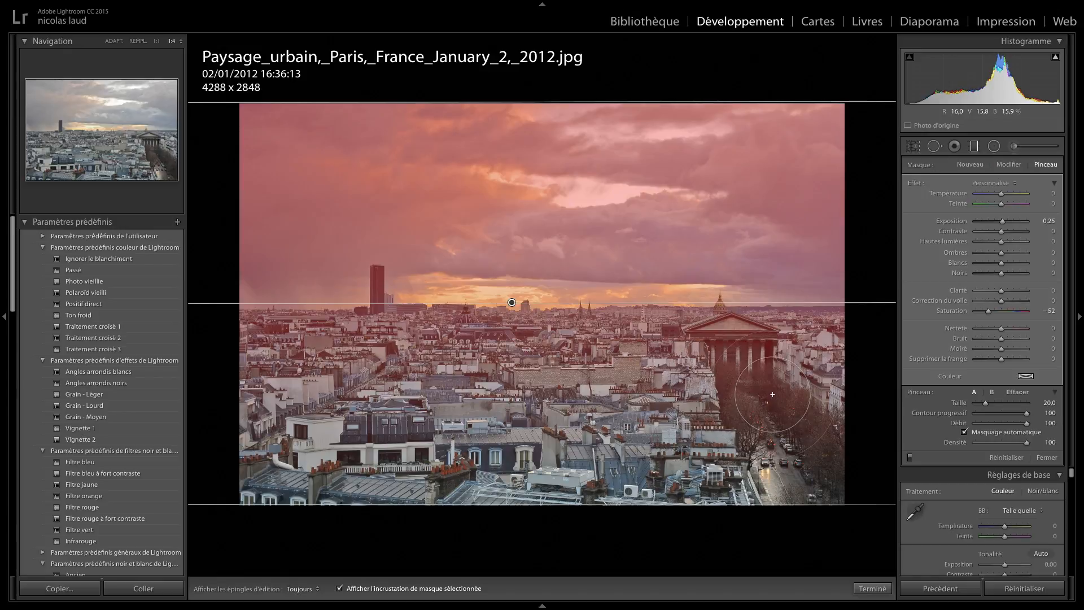
key("alt")
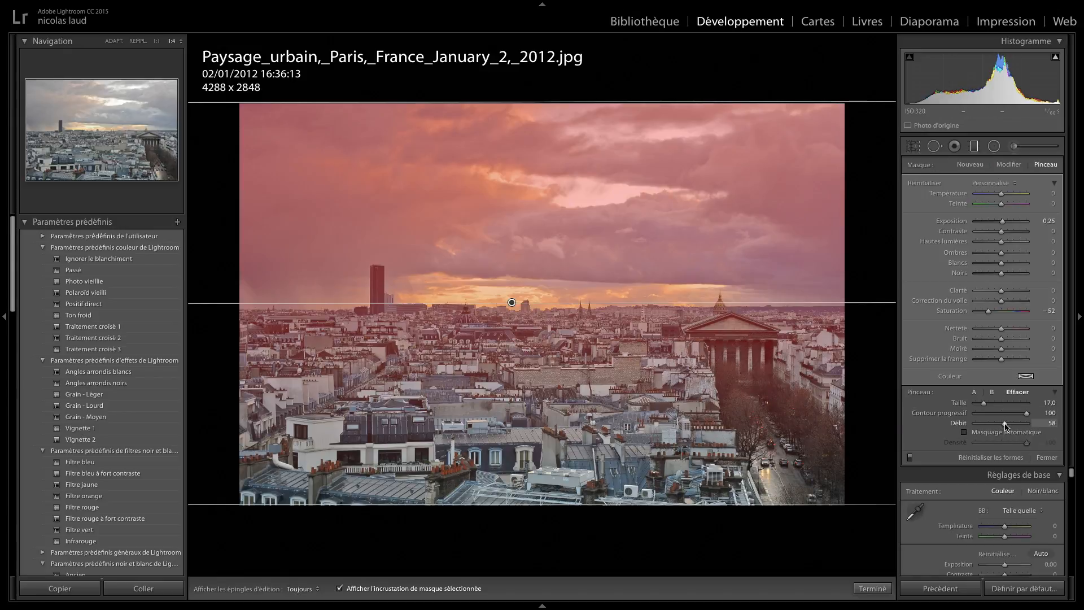
left_click_drag(1005, 424, 1034, 428)
left_click_drag(1028, 426, 1000, 427)
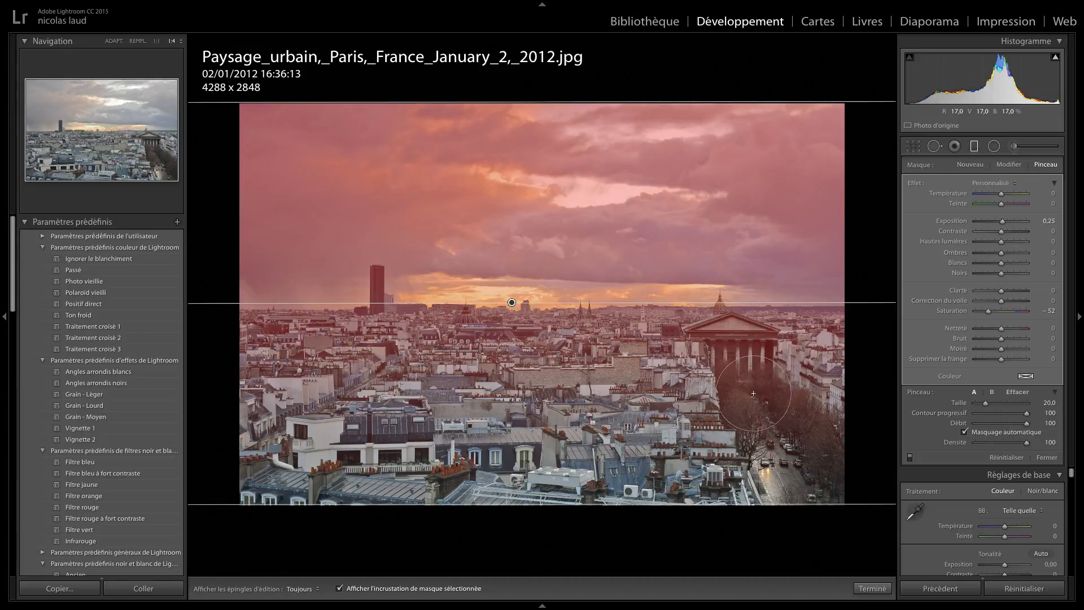
Step: Erase the graduated filter's mask over the city rooftops below the horizon, from the left edge across to the right
key("alt")
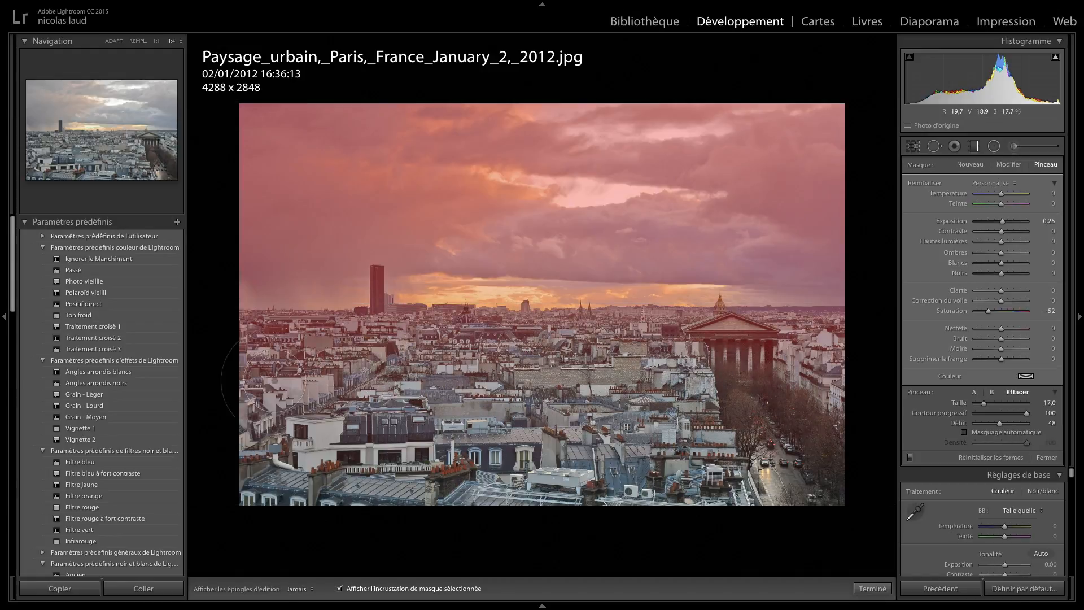
mouse_move(274, 381)
left_mouse_down()
mouse_move(311, 366)
mouse_move(264, 382)
mouse_move(274, 352)
mouse_move(326, 368)
mouse_move(285, 375)
mouse_move(285, 346)
mouse_move(329, 390)
left_mouse_up()
mouse_move(810, 372)
left_mouse_down()
mouse_move(820, 363)
mouse_move(768, 370)
mouse_move(805, 365)
left_mouse_up()
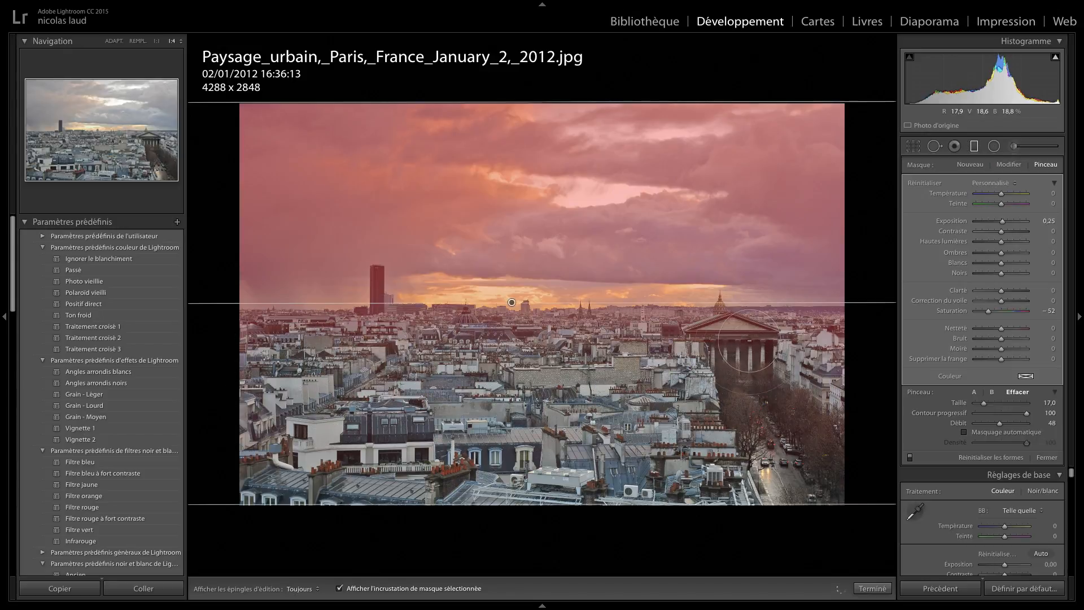
key("h")
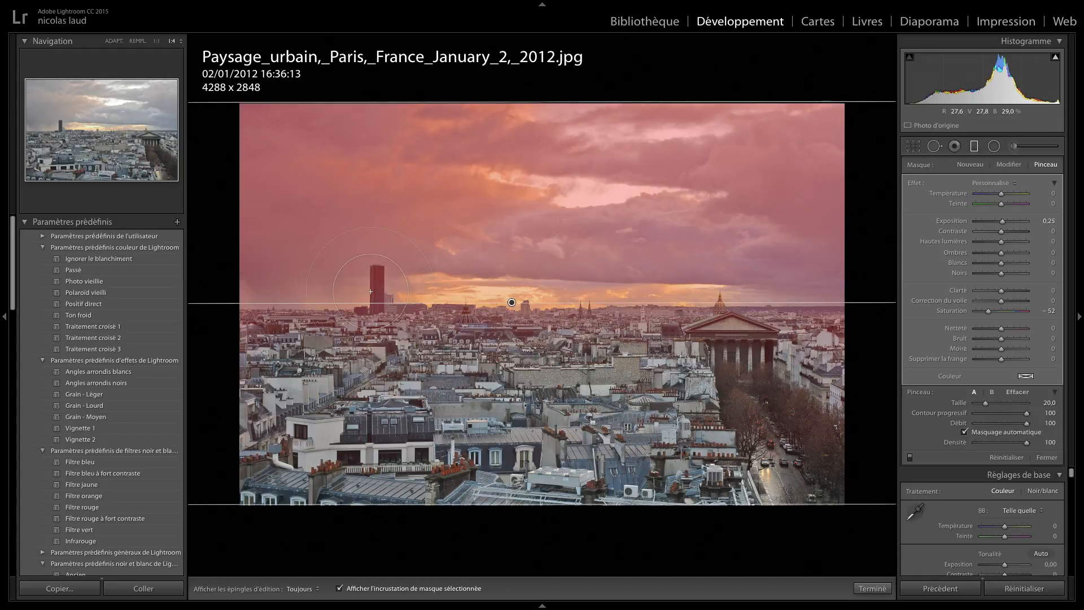
Step: Erase the graduated filter's mask from the tall dark tower on the horizon with a size 7 eraser
key("z")
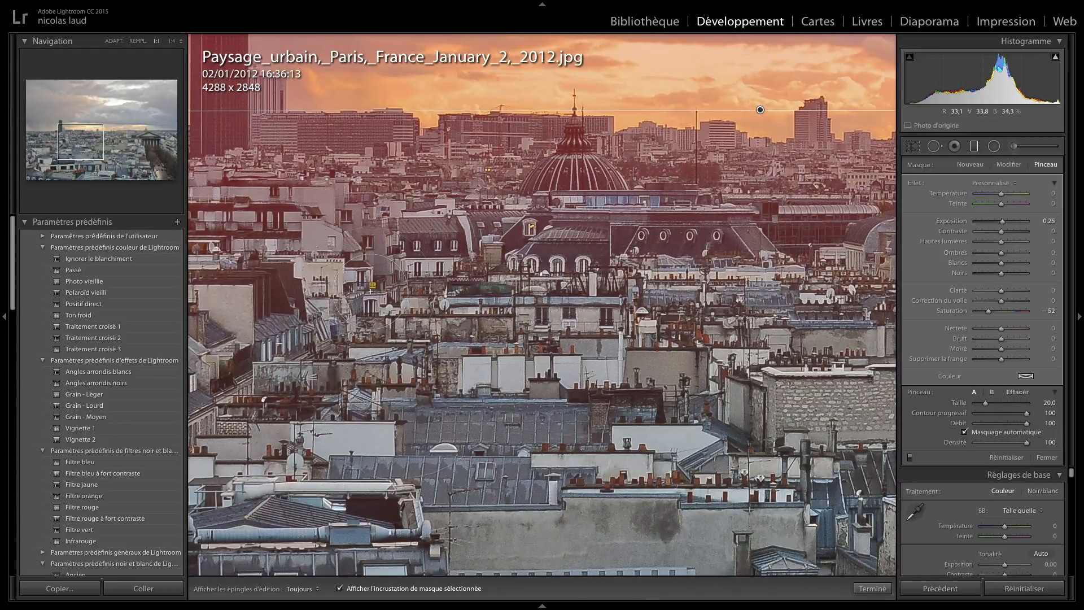
mouse_move(364, 192)
left_mouse_down()
mouse_move(545, 526)
mouse_move(564, 497)
left_mouse_up()
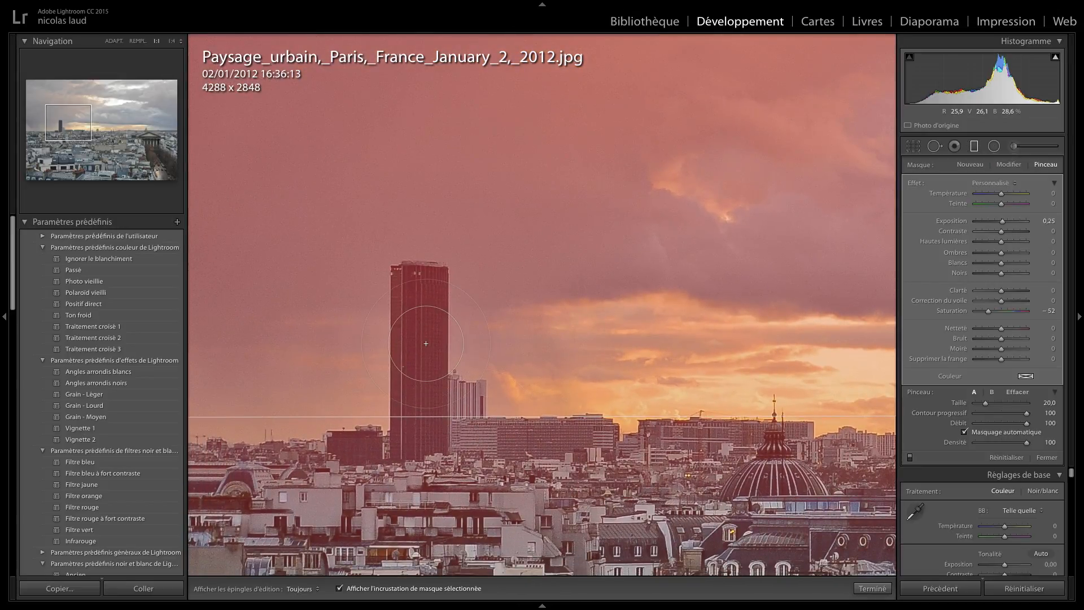
scroll(426, 343, "down", 5)
key("alt")
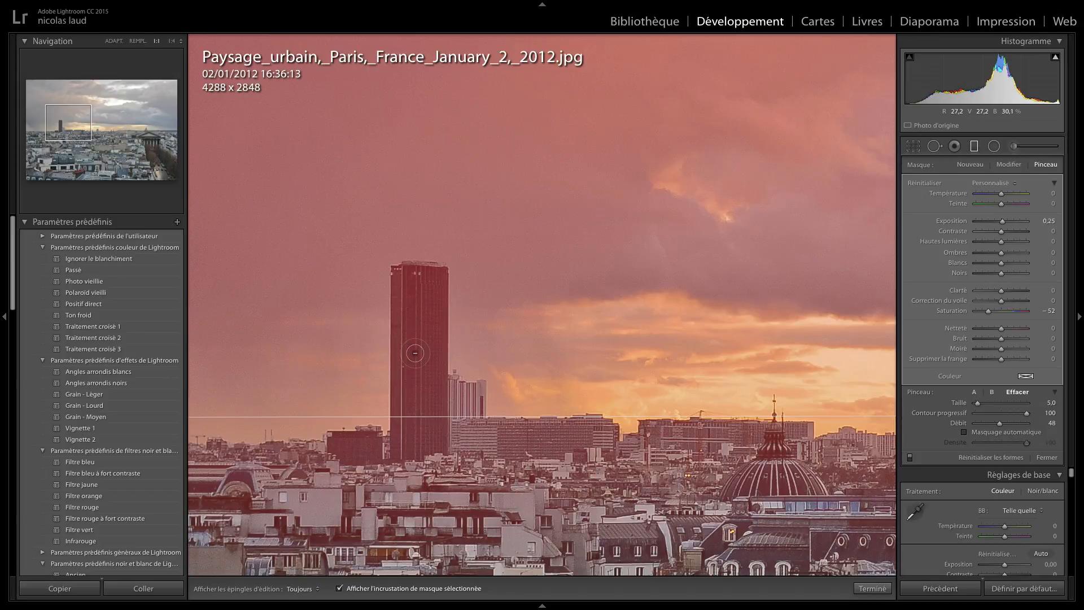
scroll(415, 352, "up", 3)
key("h")
mouse_move(415, 370)
left_mouse_down()
mouse_move(415, 424)
mouse_move(419, 358)
mouse_move(416, 440)
mouse_move(425, 358)
mouse_move(425, 432)
mouse_move(426, 417)
mouse_move(414, 287)
mouse_move(405, 449)
mouse_move(428, 417)
mouse_move(437, 292)
mouse_move(436, 306)
mouse_move(431, 283)
mouse_move(420, 295)
mouse_move(416, 281)
mouse_move(404, 286)
mouse_move(406, 439)
mouse_move(421, 442)
mouse_move(438, 416)
mouse_move(435, 277)
mouse_move(407, 280)
mouse_move(419, 451)
left_mouse_up()
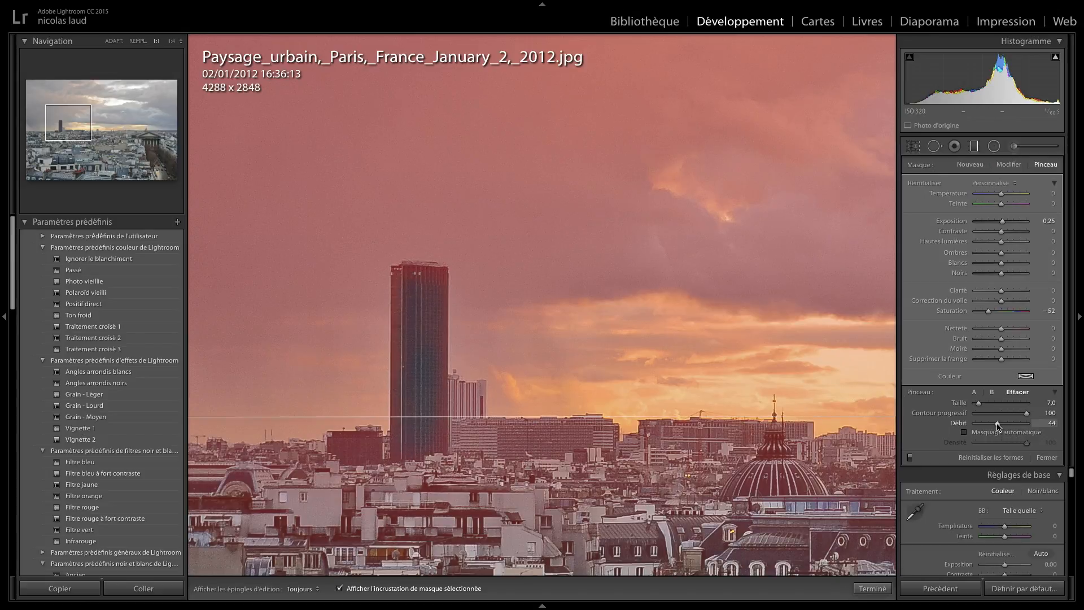
mouse_move(436, 287)
left_mouse_down()
mouse_move(433, 440)
mouse_move(409, 422)
mouse_move(408, 402)
left_mouse_up()
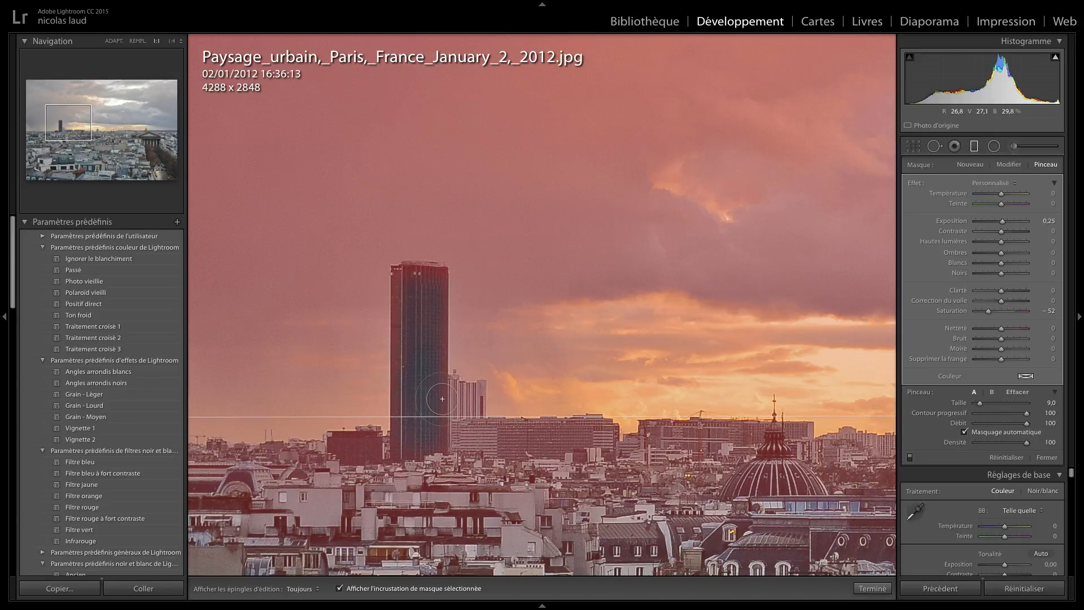
key("z")
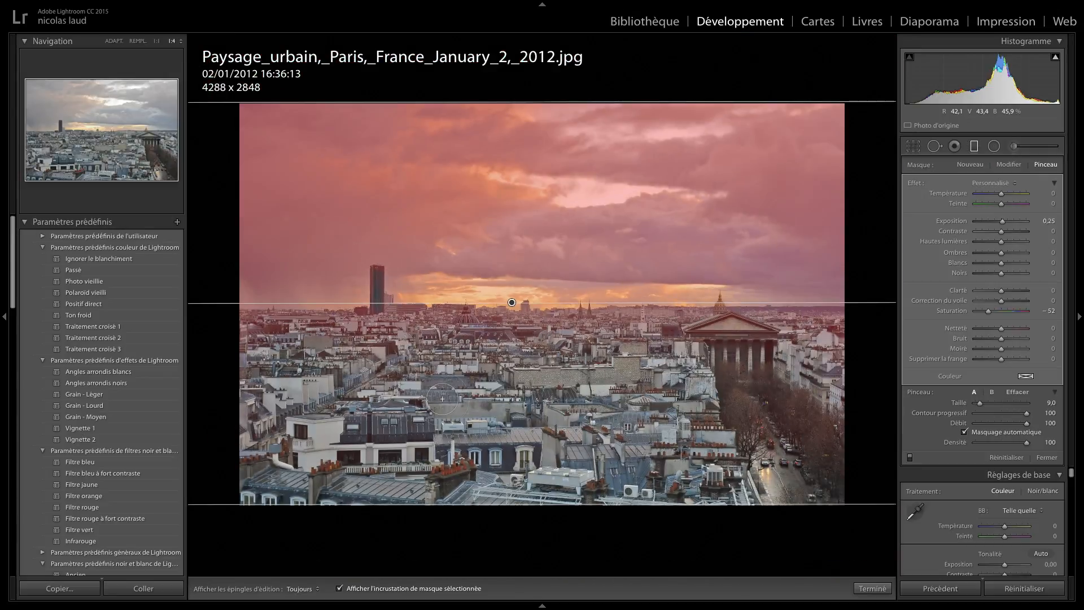
Step: Hide the mask overlay and reset all of the graduated filter's effect settings to zero
left_click(339, 588)
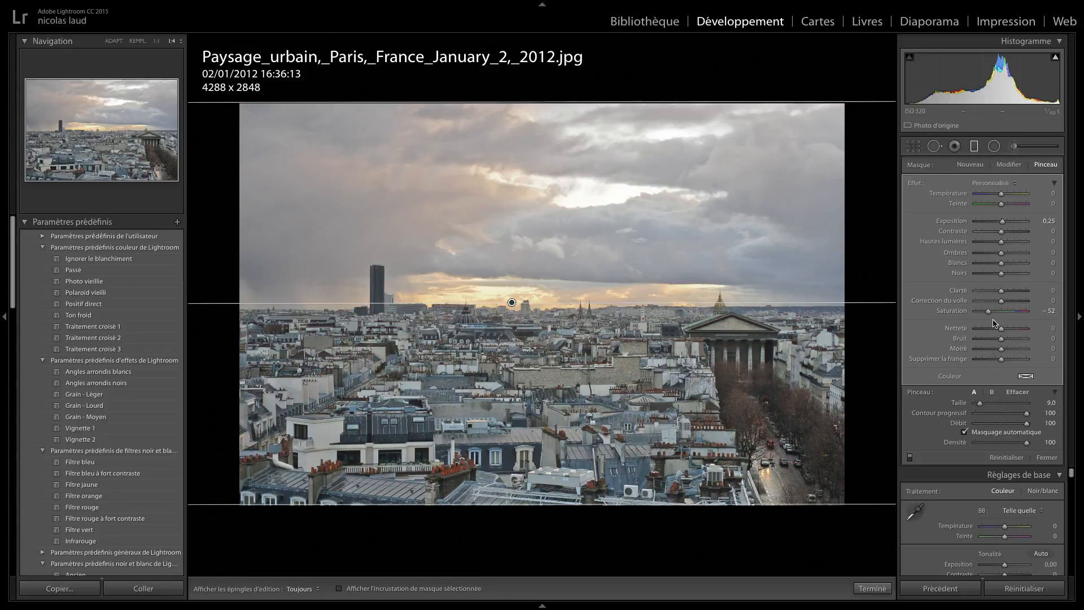
key("alt")
left_click(917, 187, "alt")
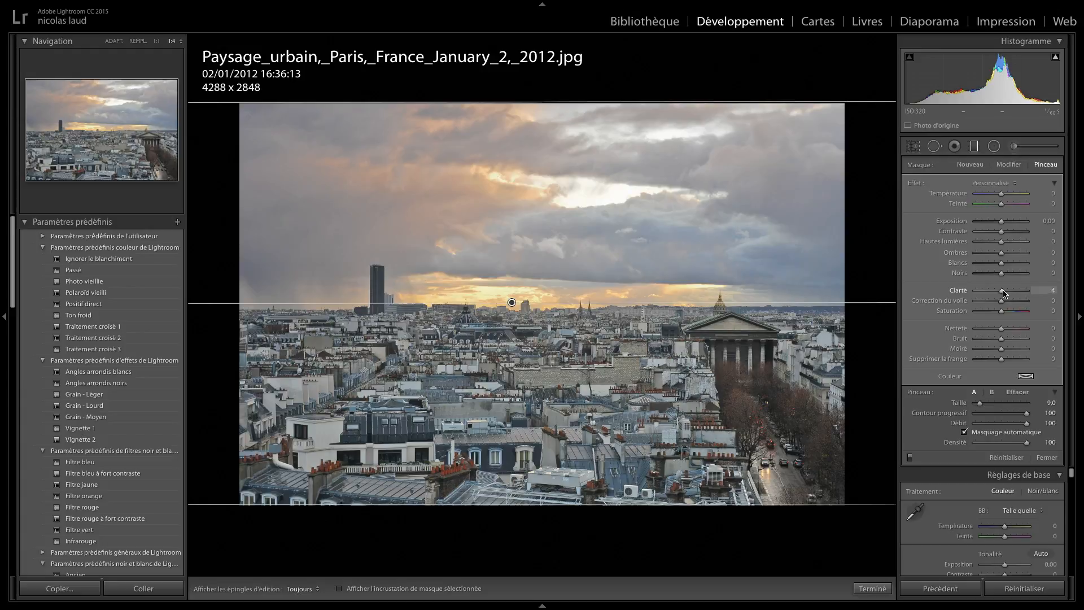
Step: Set the graduated filter's Clarté to 100, Exposition to -0.84, Contraste to 30, Température to -31 and Noirs to -10, and finish the filter
left_click_drag(1009, 293, 1034, 294)
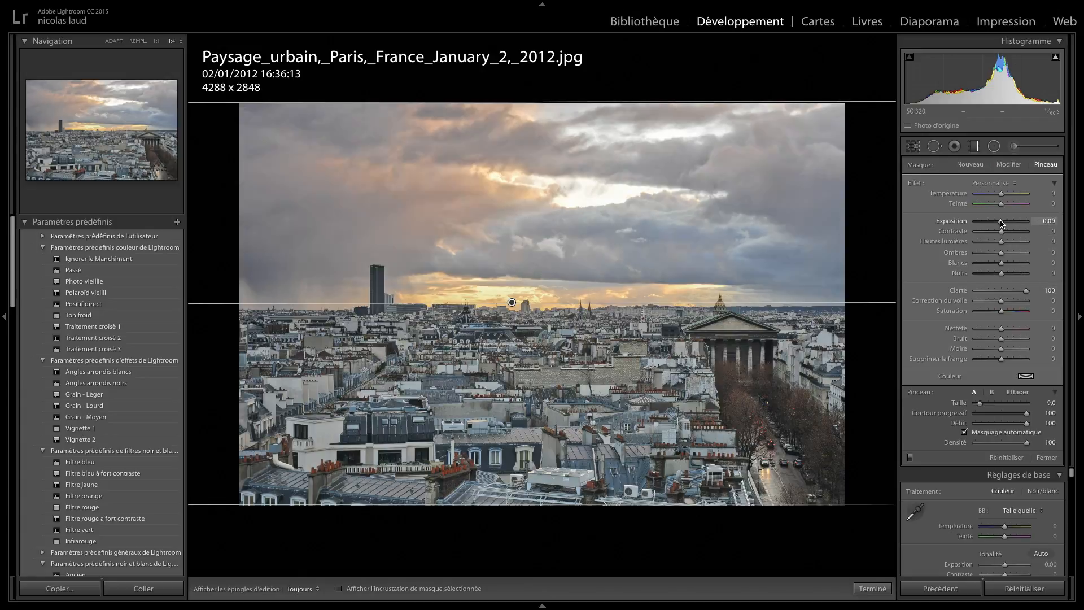
left_click_drag(1001, 223, 1009, 234)
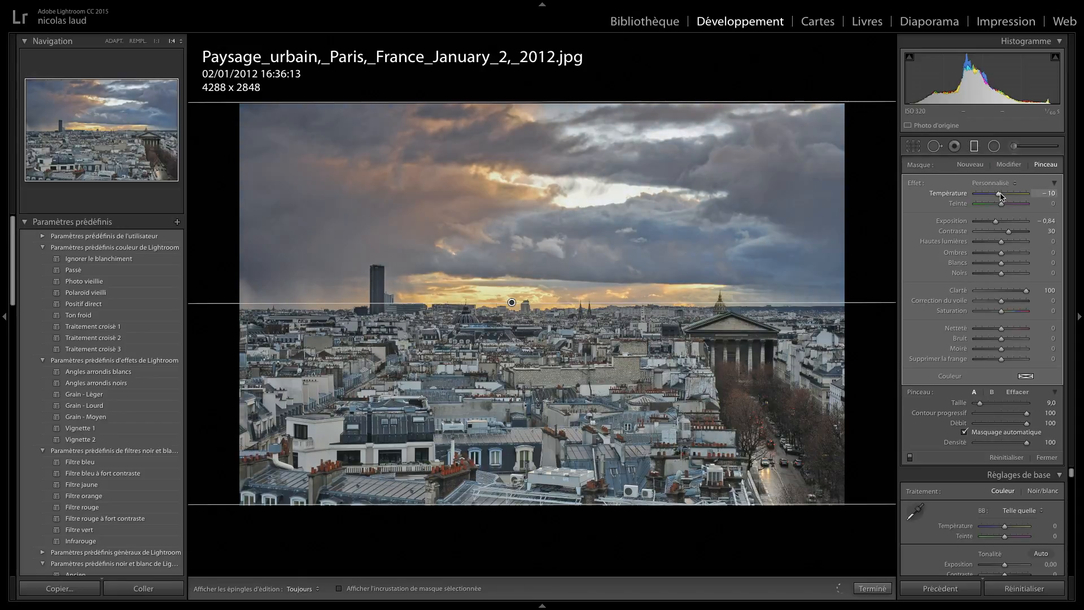
left_click_drag(1000, 195, 998, 196)
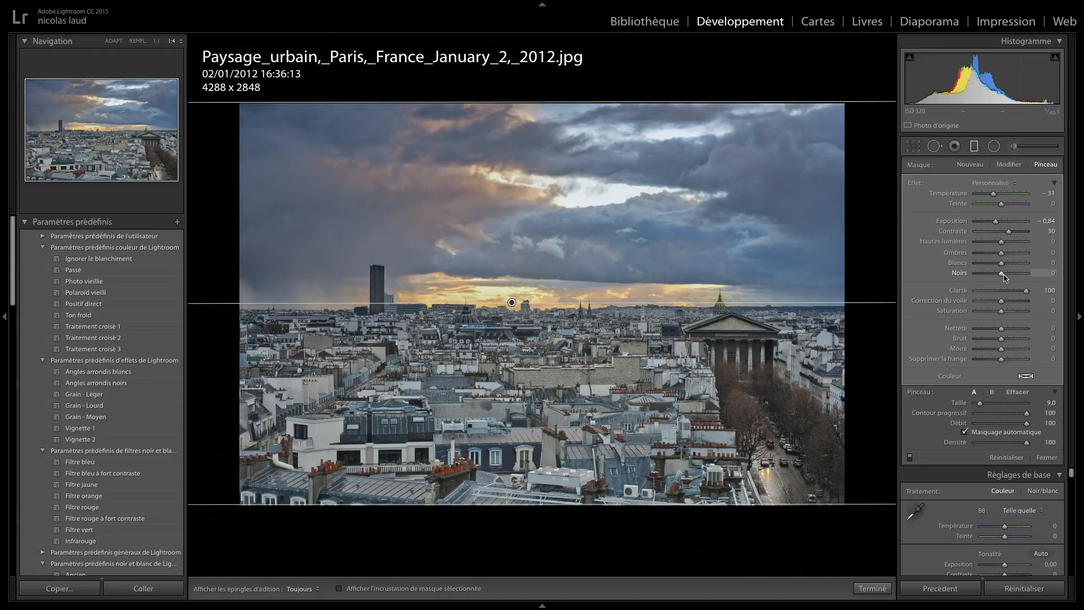
left_click_drag(998, 273, 996, 274)
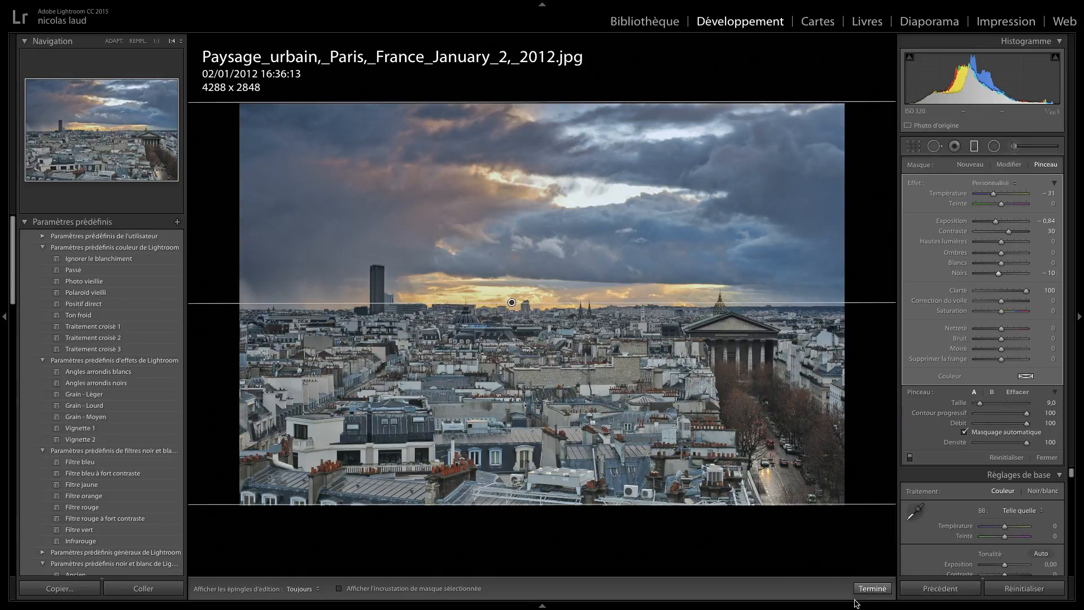
left_click(871, 589)
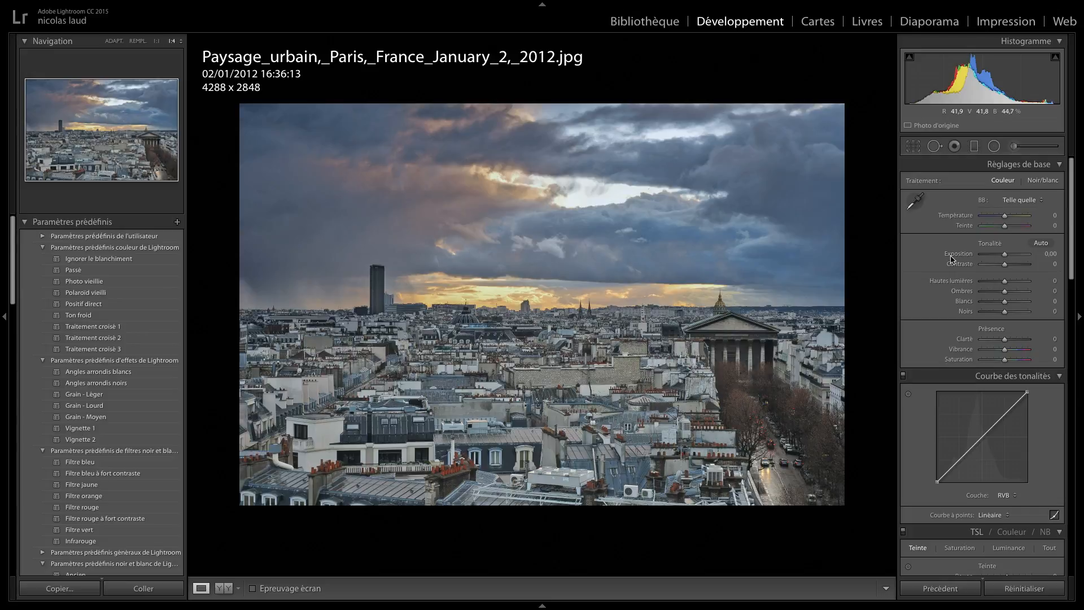
Step: Draw a wide elliptical radial filter centred over the horizon, and invert its mask with the overlay shown
left_click(994, 147)
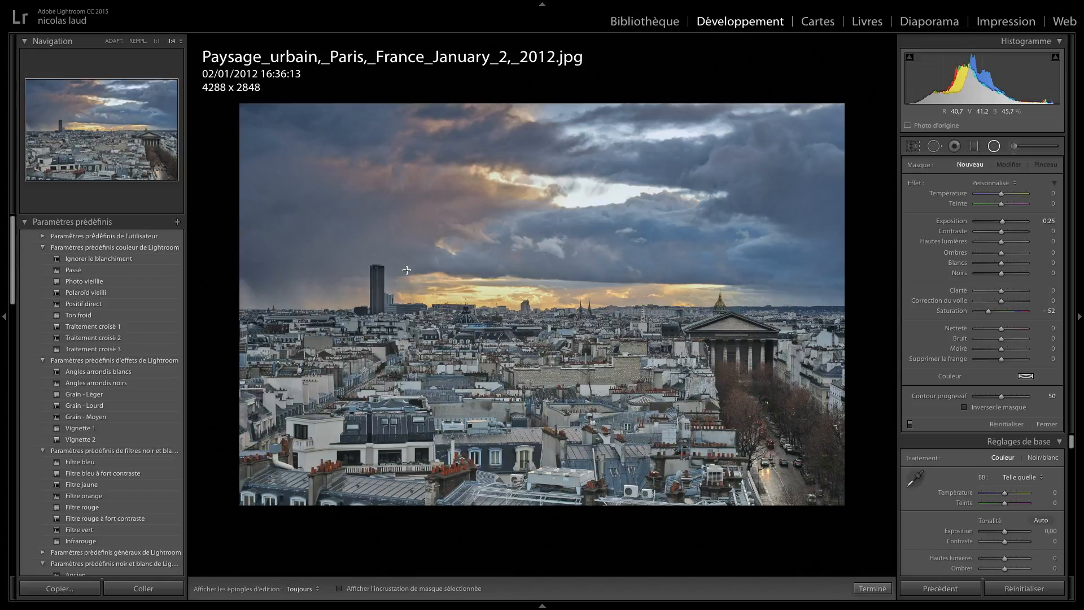
left_click_drag(329, 267, 604, 312)
left_click_drag(327, 267, 486, 275)
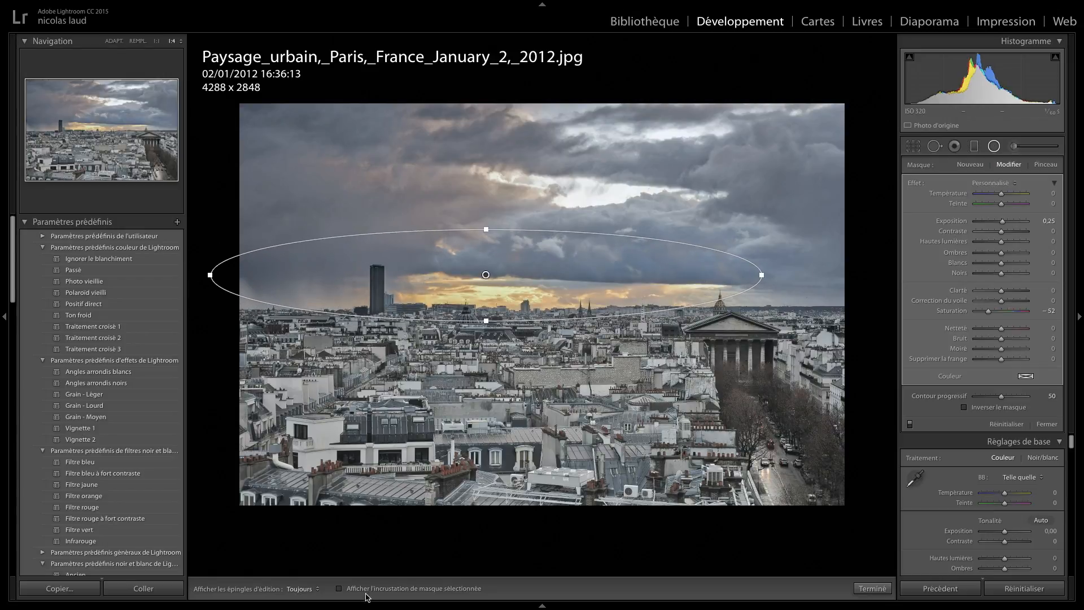
left_click(340, 589)
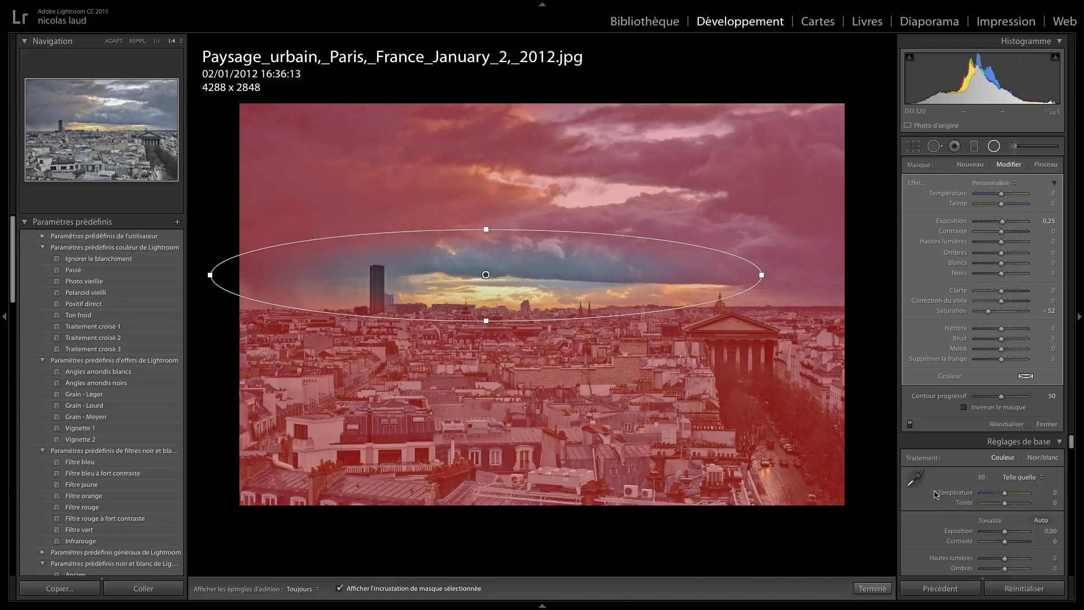
left_click(964, 407)
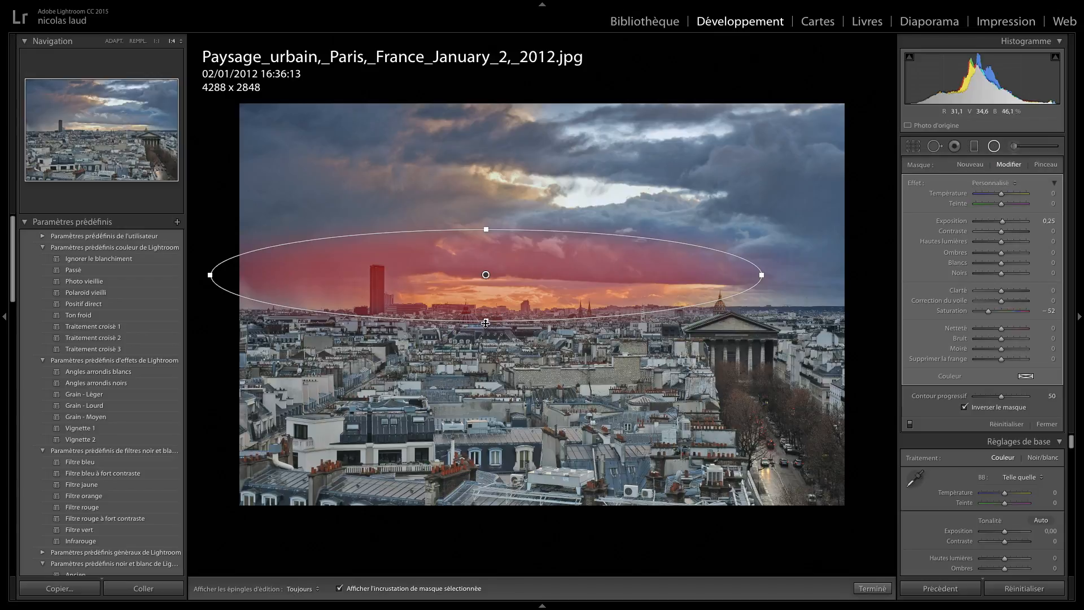
Step: Make the radial filter's ellipse slightly taller and lower over the horizon, and set its Contour progressif to 100
left_click_drag(485, 323, 486, 326)
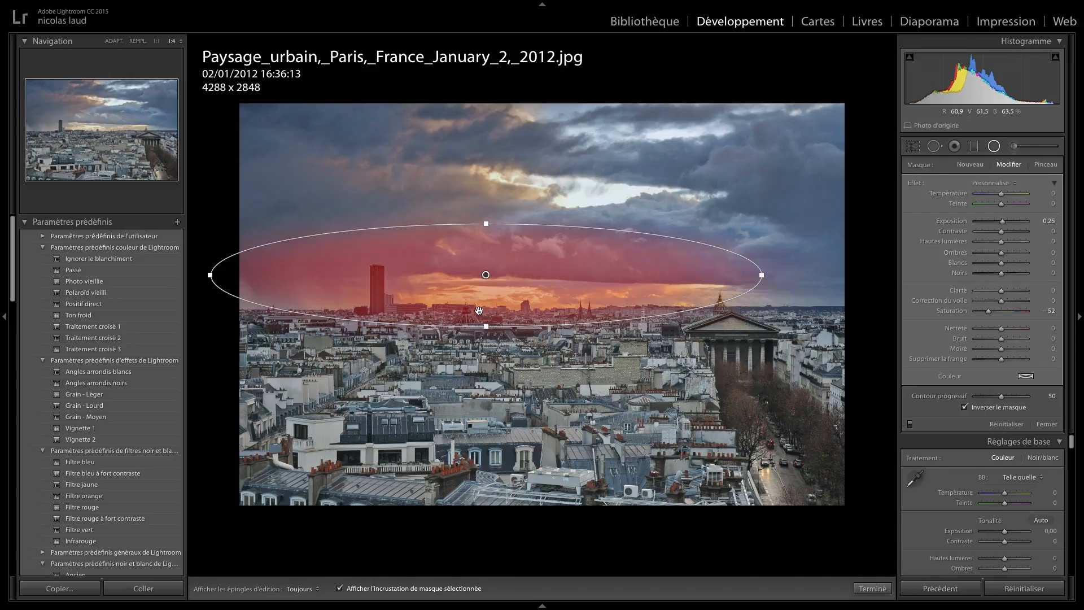
left_click_drag(484, 276, 480, 282)
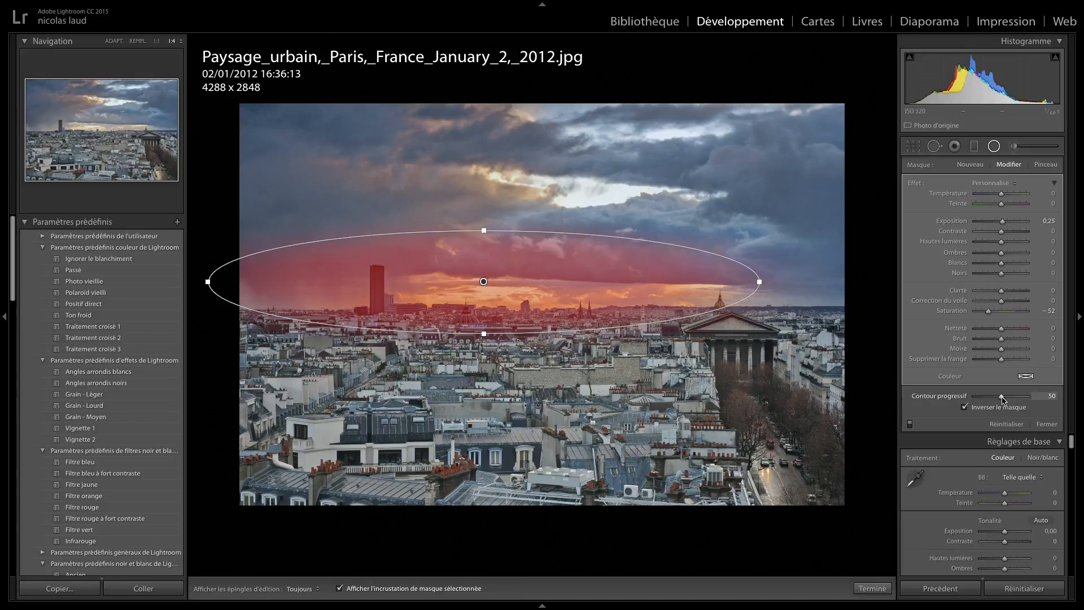
left_click_drag(1002, 398, 1053, 404)
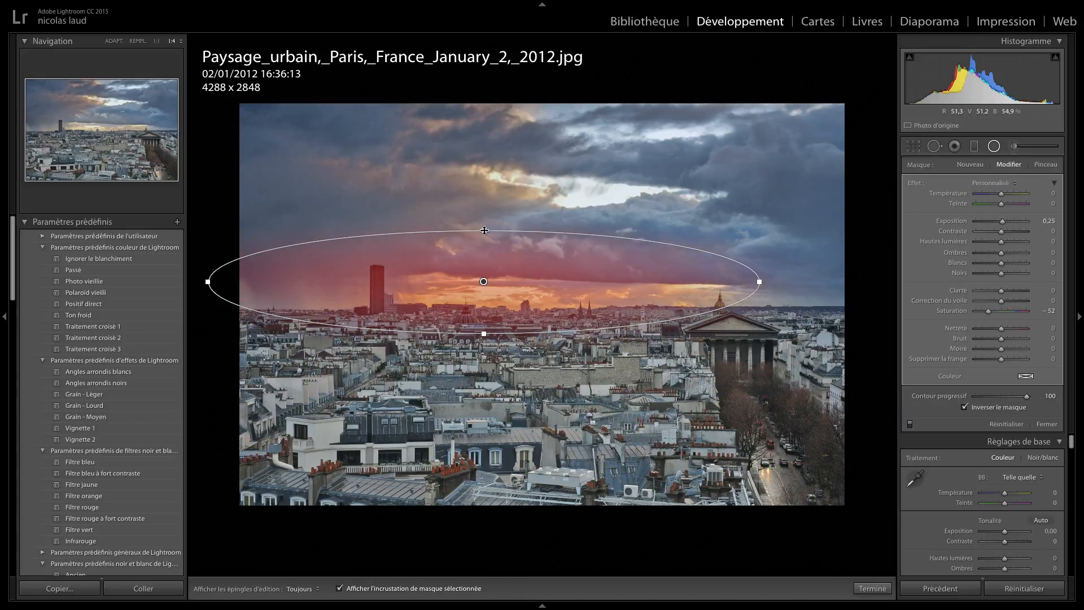
left_click_drag(484, 230, 483, 219)
left_click_drag(484, 344, 484, 340)
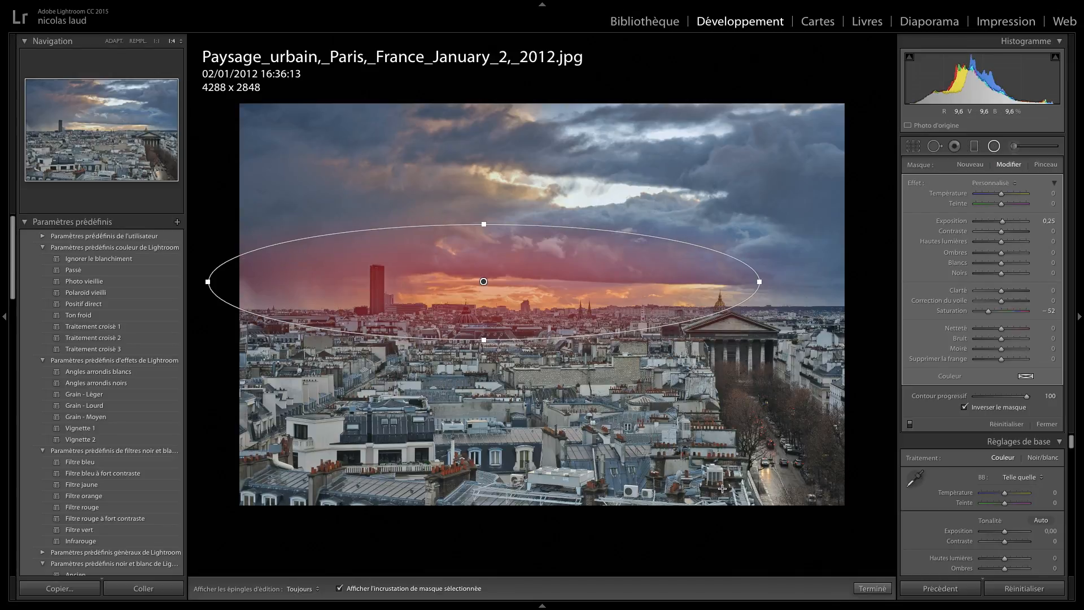
Step: With the mask overlay hidden, reset the radial filter's effect settings and set its Température to 68
left_click(338, 589)
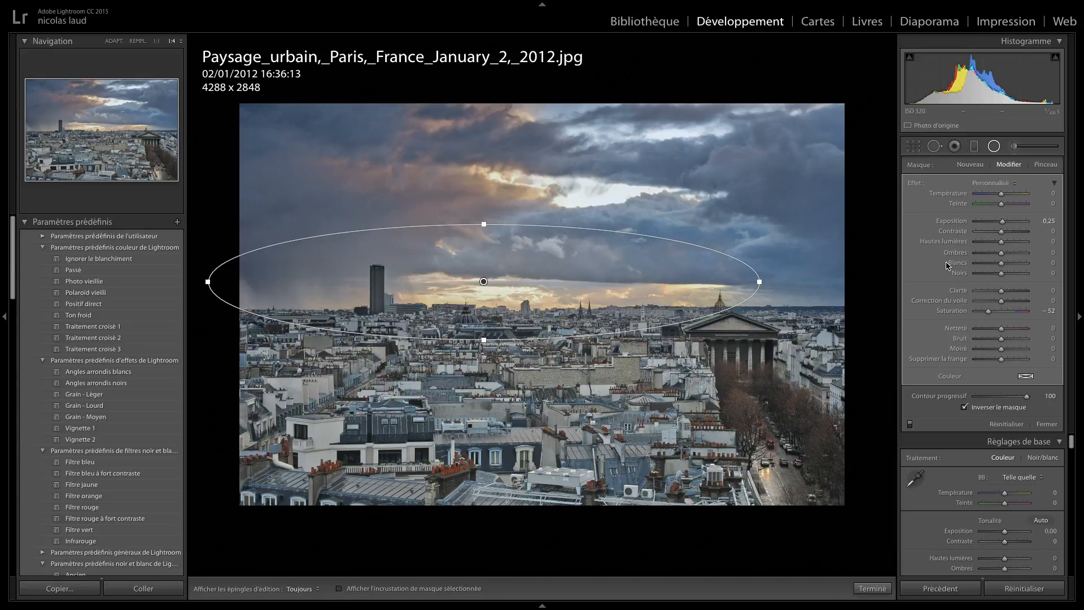
double_click(918, 184)
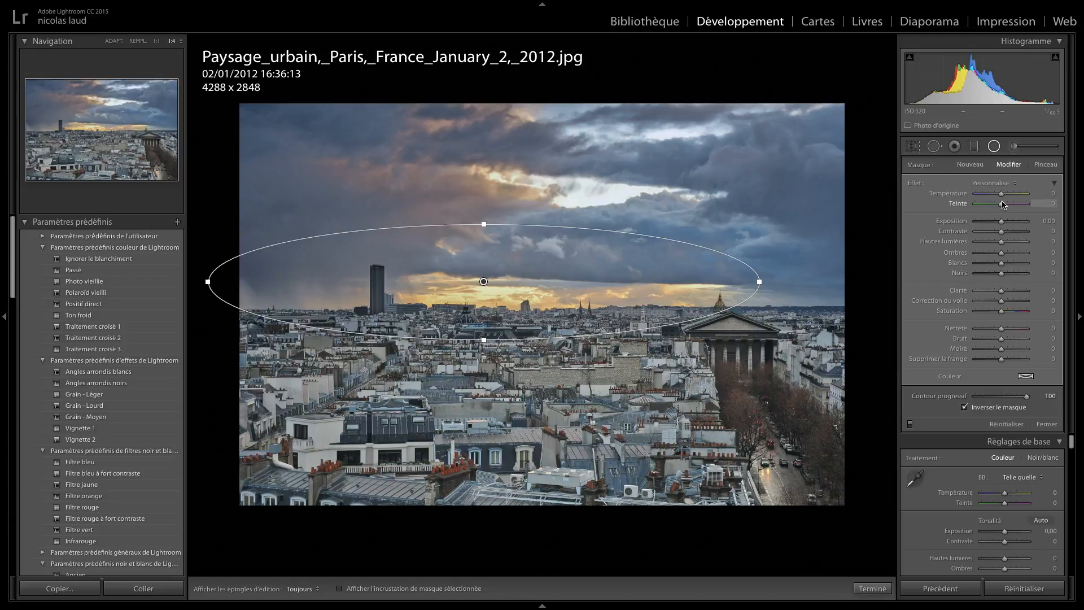
left_click_drag(1001, 194, 1024, 197)
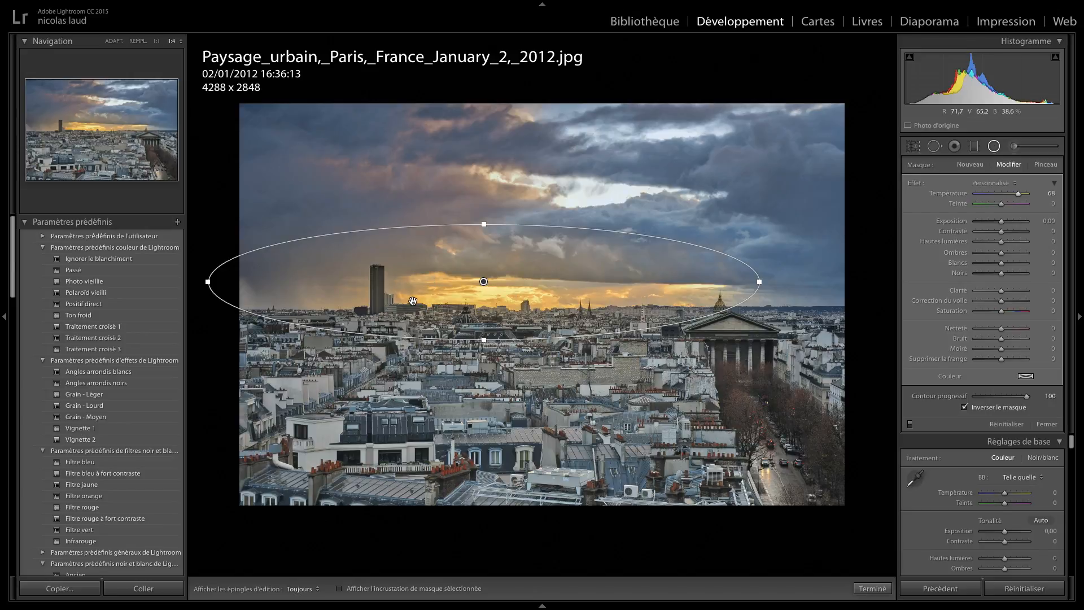
Step: Tint the radial filter with an orange colour at hue 24 and about 69% saturation
left_click(1025, 377)
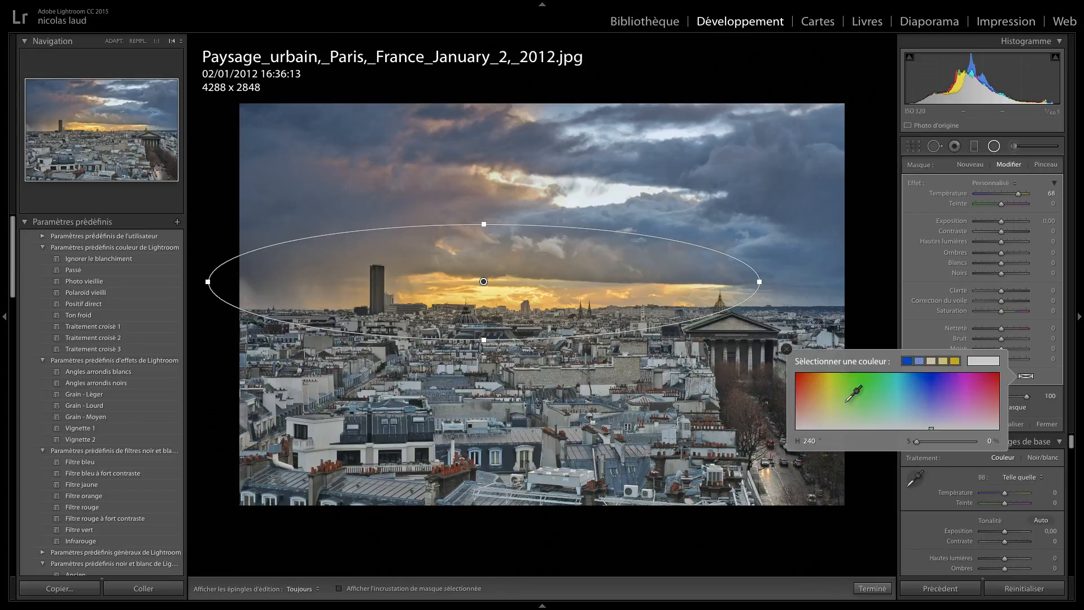
mouse_move(820, 401)
left_mouse_down()
mouse_move(808, 389)
mouse_move(995, 390)
mouse_move(879, 406)
mouse_move(810, 389)
left_mouse_up()
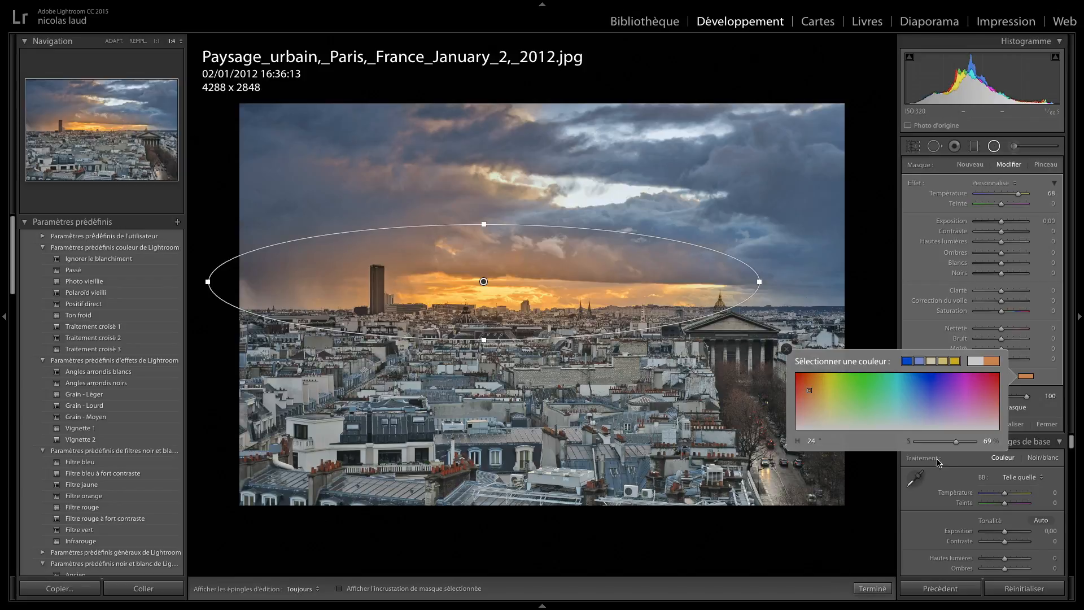
mouse_move(957, 442)
left_mouse_down()
mouse_move(975, 442)
mouse_move(957, 444)
left_mouse_up()
left_click(787, 349)
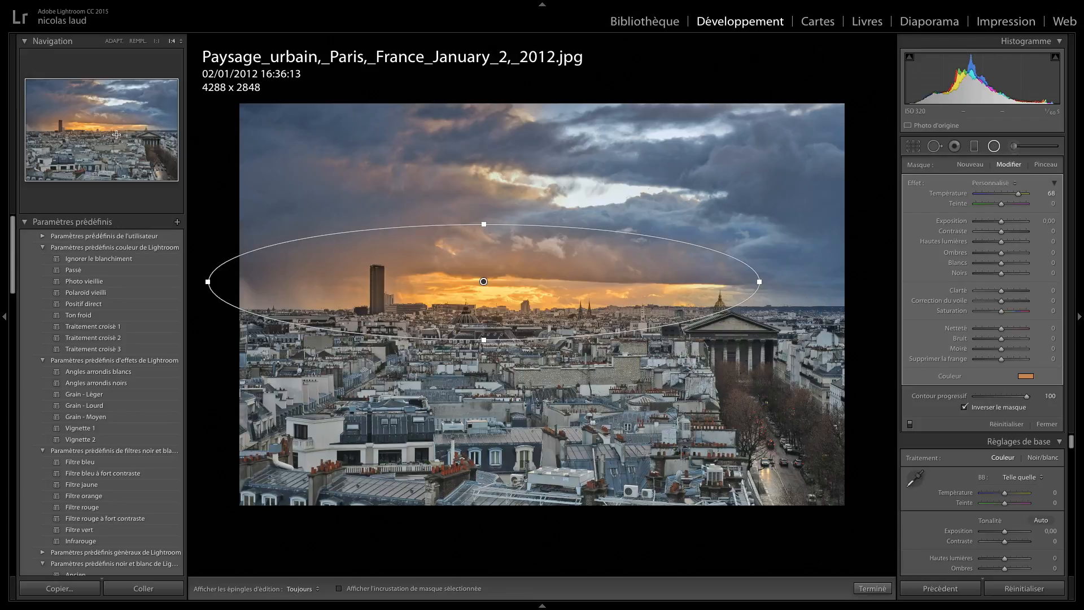
Step: Enlarge the radial filter's ellipse slightly in height and width around the horizon, and finish the filter
left_click_drag(484, 224, 480, 212)
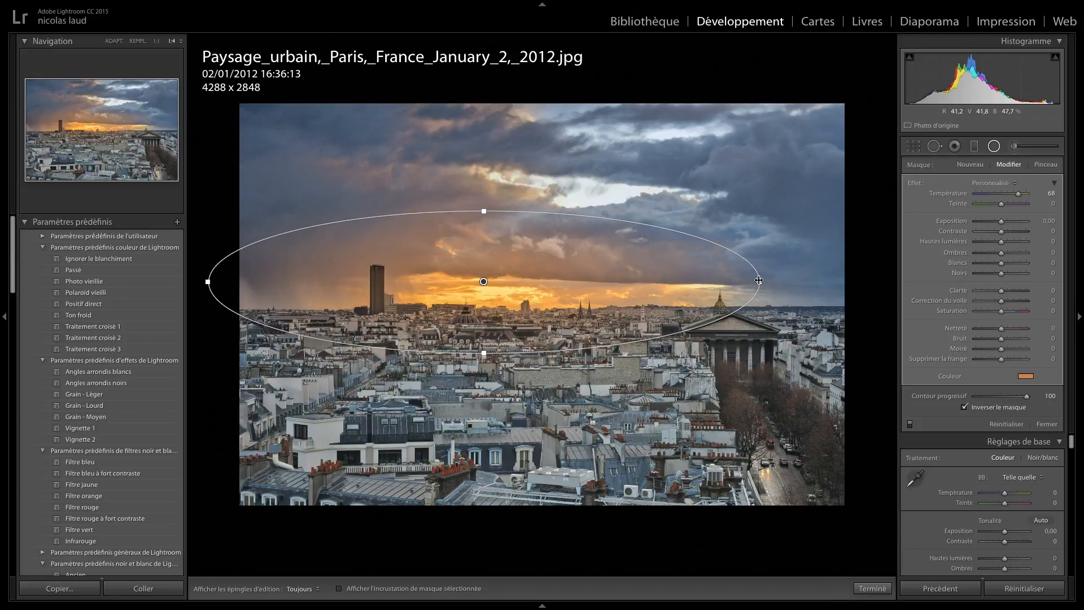
left_click_drag(759, 280, 775, 281)
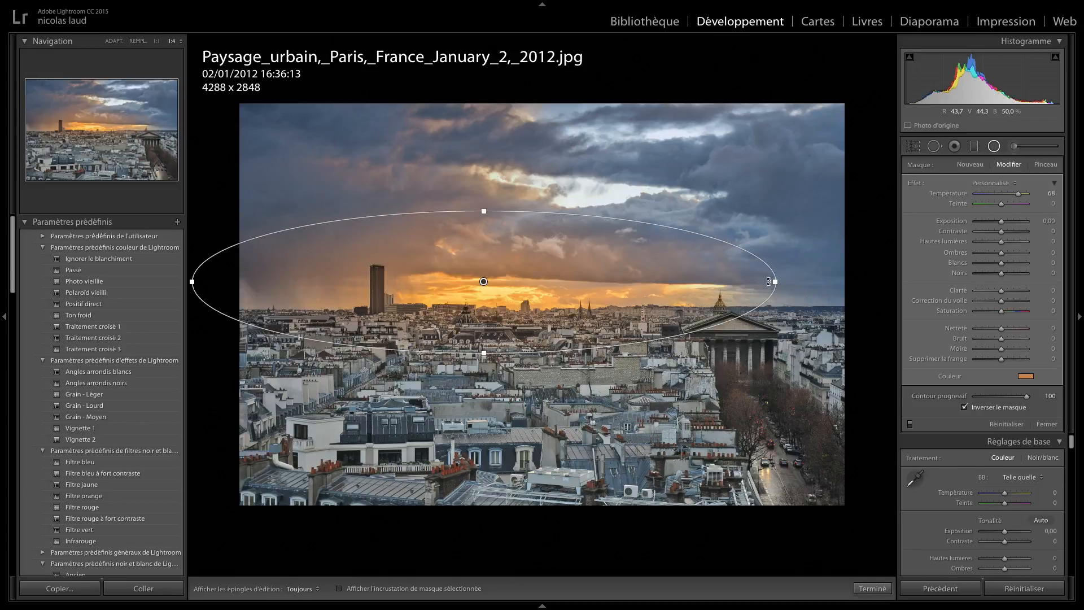
left_click_drag(484, 211, 484, 204)
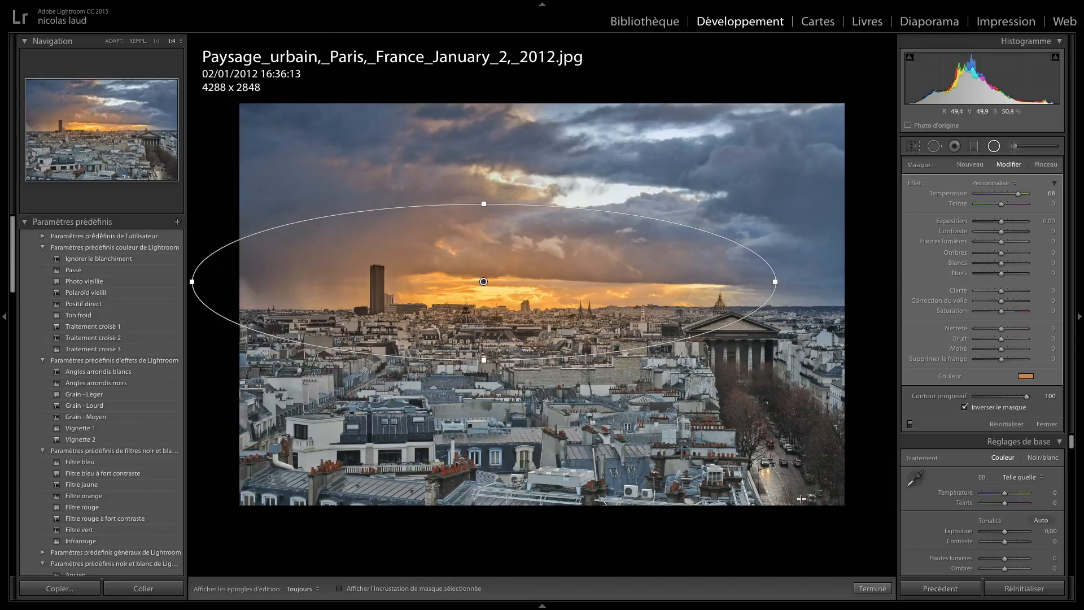
left_click(873, 588)
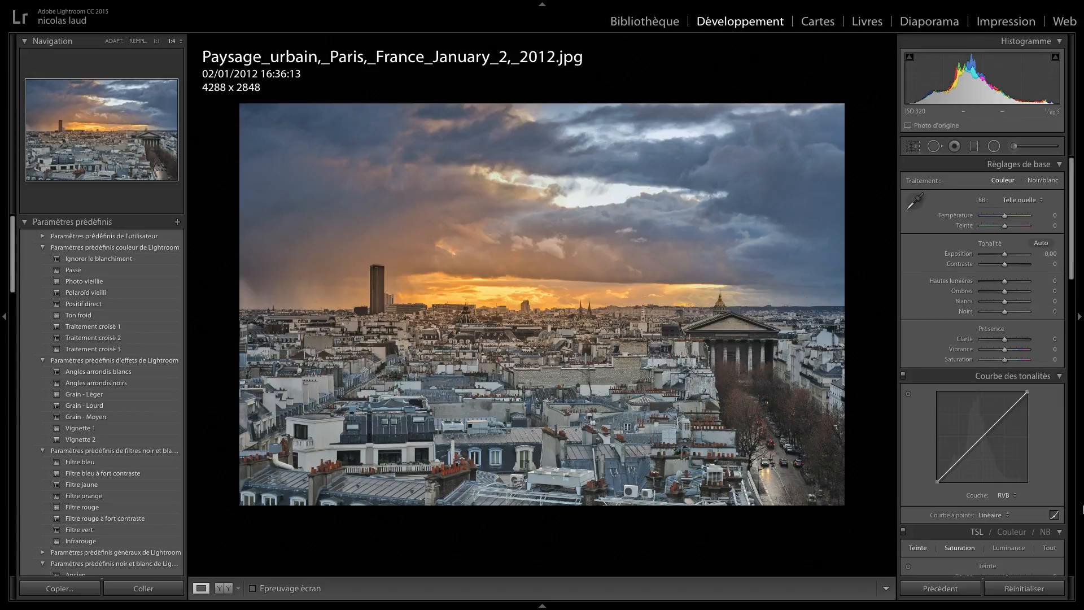
Step: Add a post-crop vignette with Gain -19, Milieu 18 and Contour progressif 100
left_click_drag(1073, 276, 1065, 593)
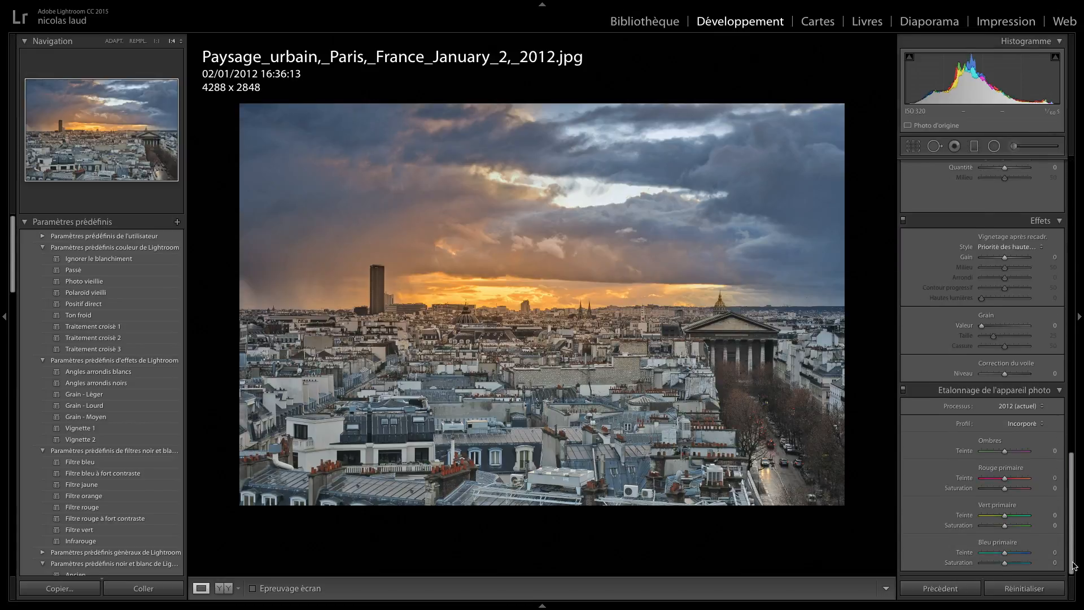
scroll(1048, 443, "up", 2)
left_click_drag(1005, 338, 999, 341)
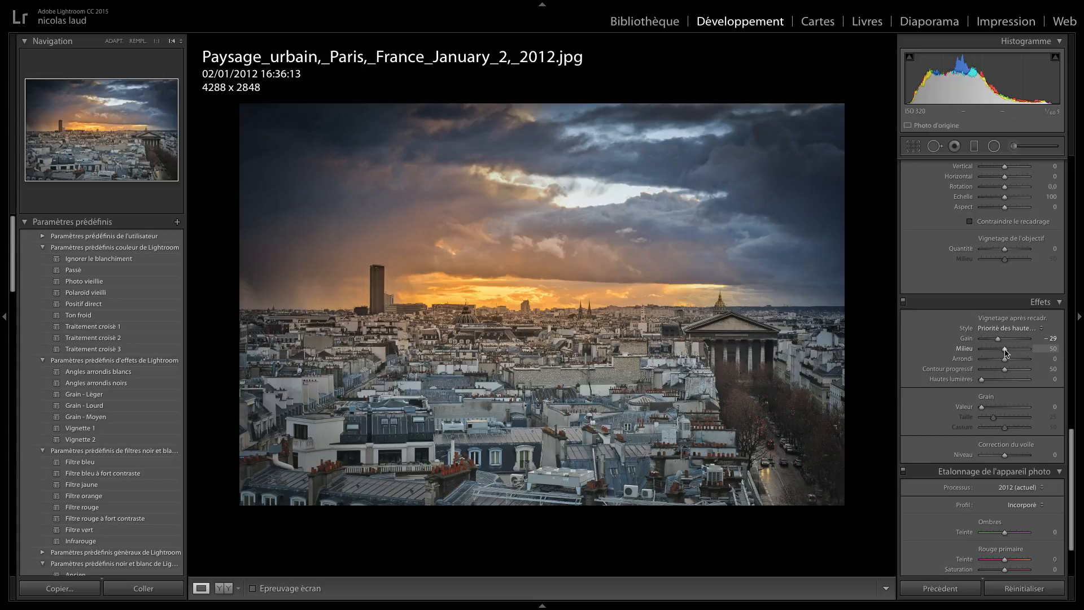
left_click_drag(1006, 352, 991, 352)
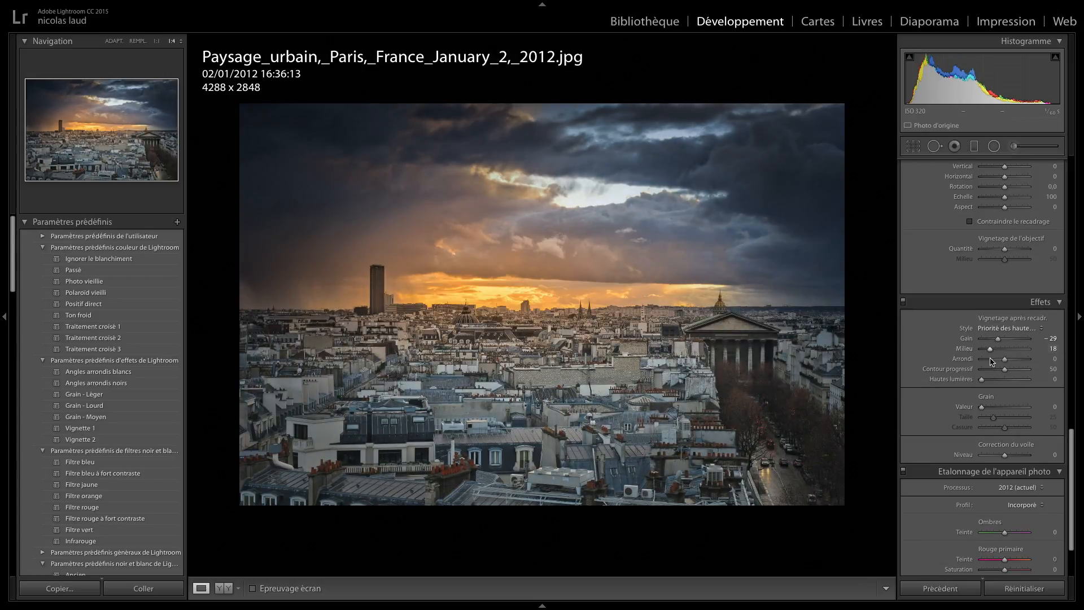
left_click_drag(1005, 371, 1038, 374)
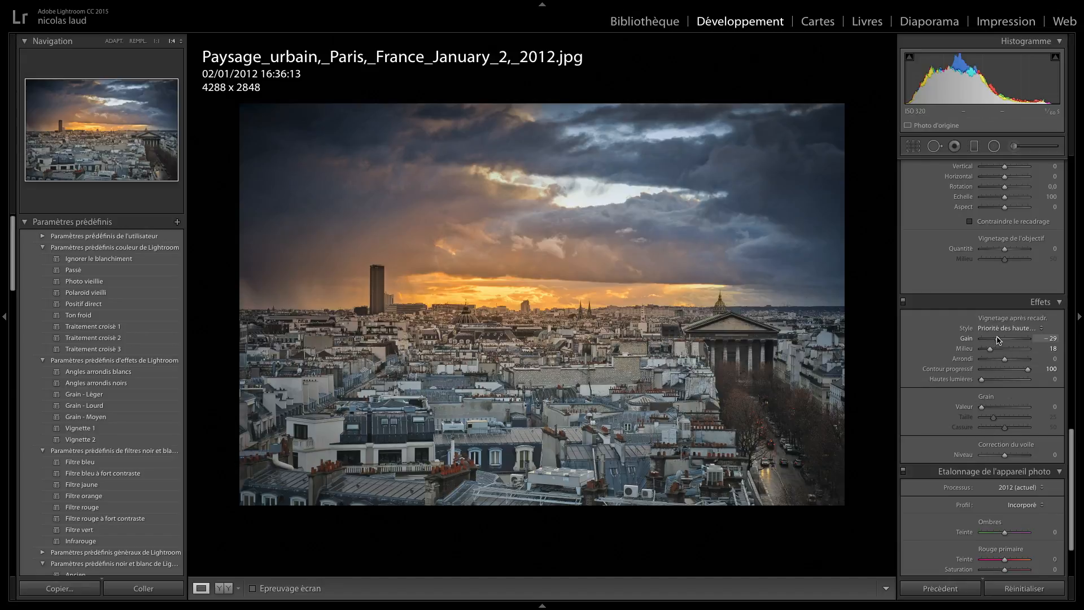
left_click_drag(997, 339, 1000, 339)
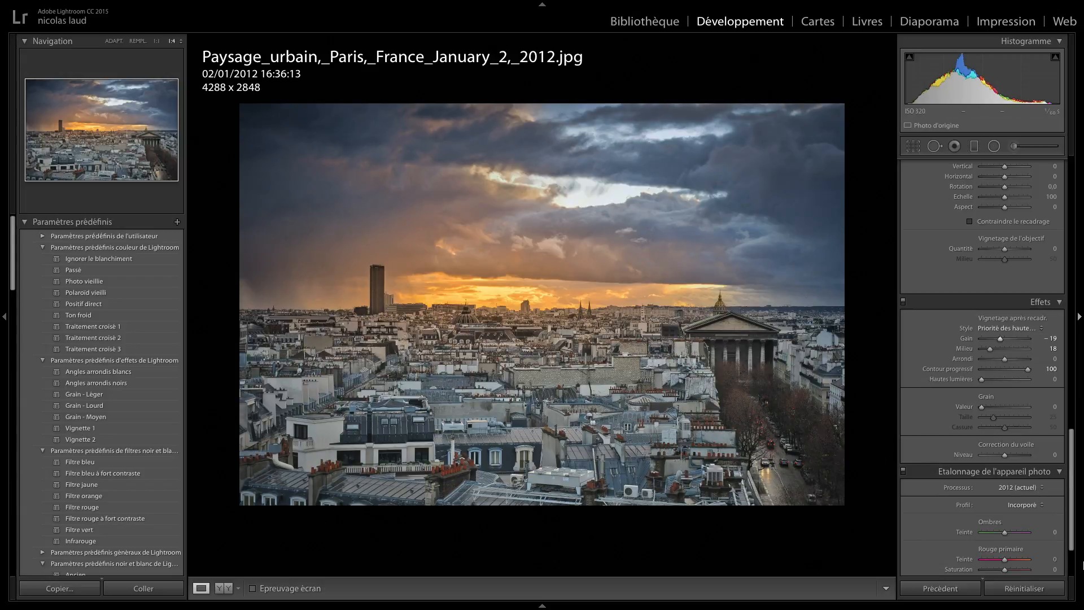
Step: Set the basic Clarté to +40 and Blancs to +31, and the camera calibration's Bleu primaire Saturation to +38
left_click_drag(1074, 540, 1081, 259)
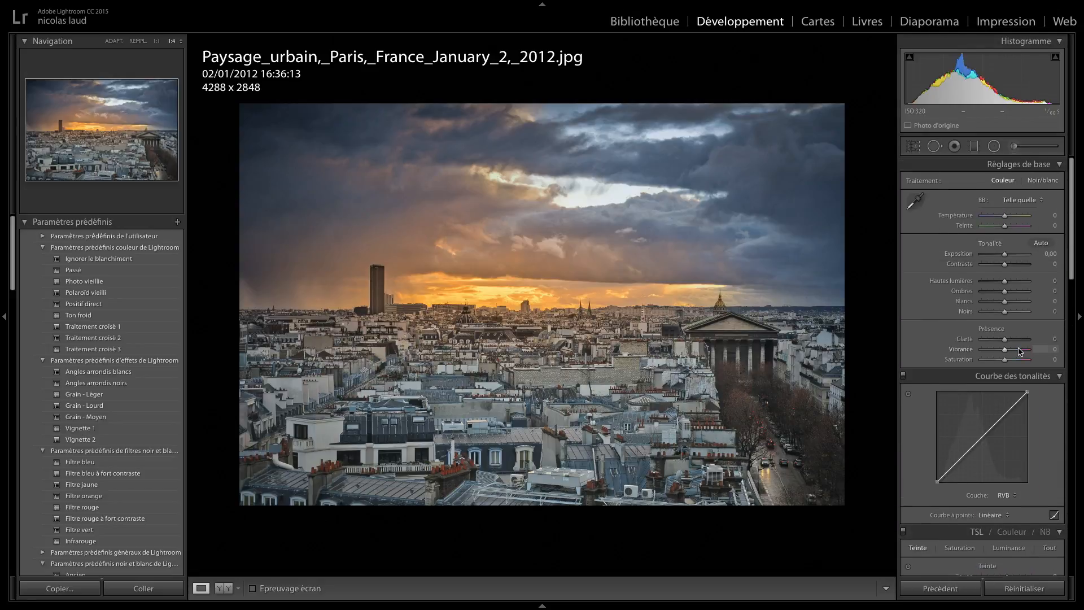
left_click_drag(1005, 341, 1017, 341)
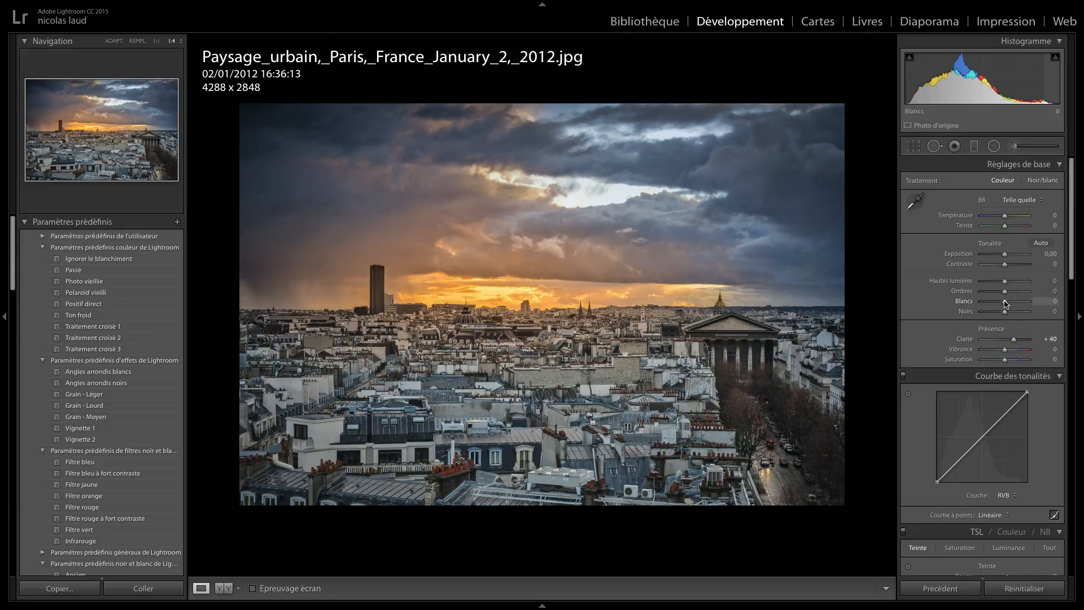
left_click_drag(1006, 304, 1014, 304)
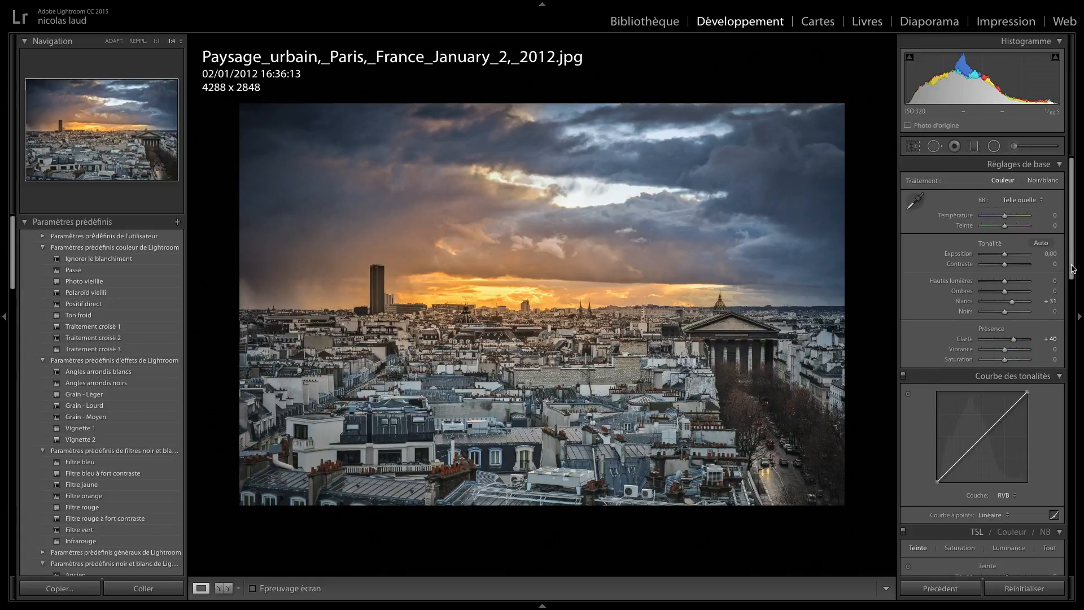
left_click_drag(1072, 269, 1076, 563)
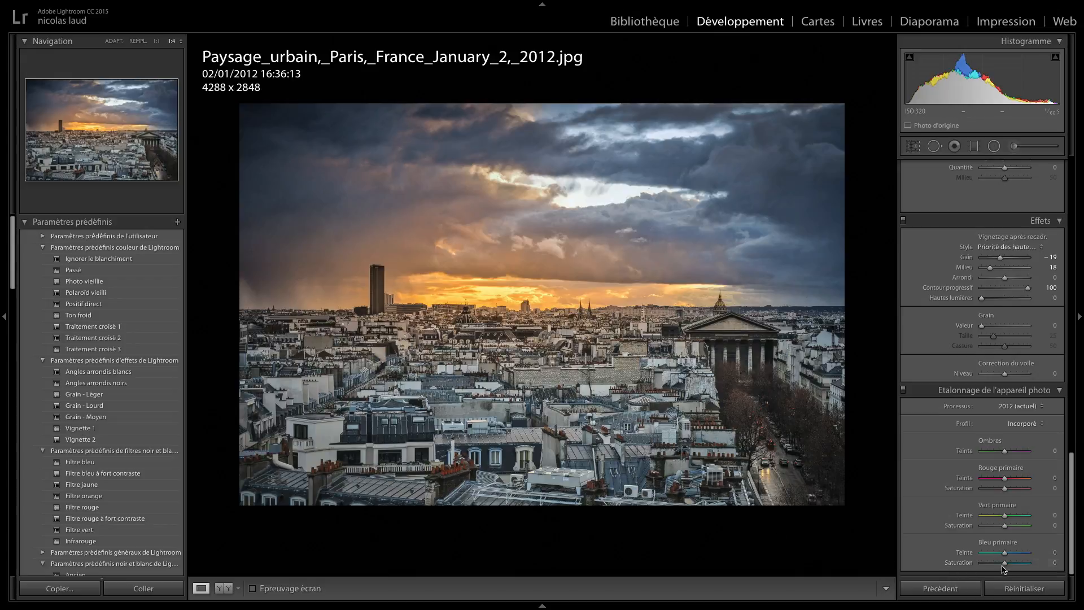
left_click_drag(1013, 567, 1011, 564)
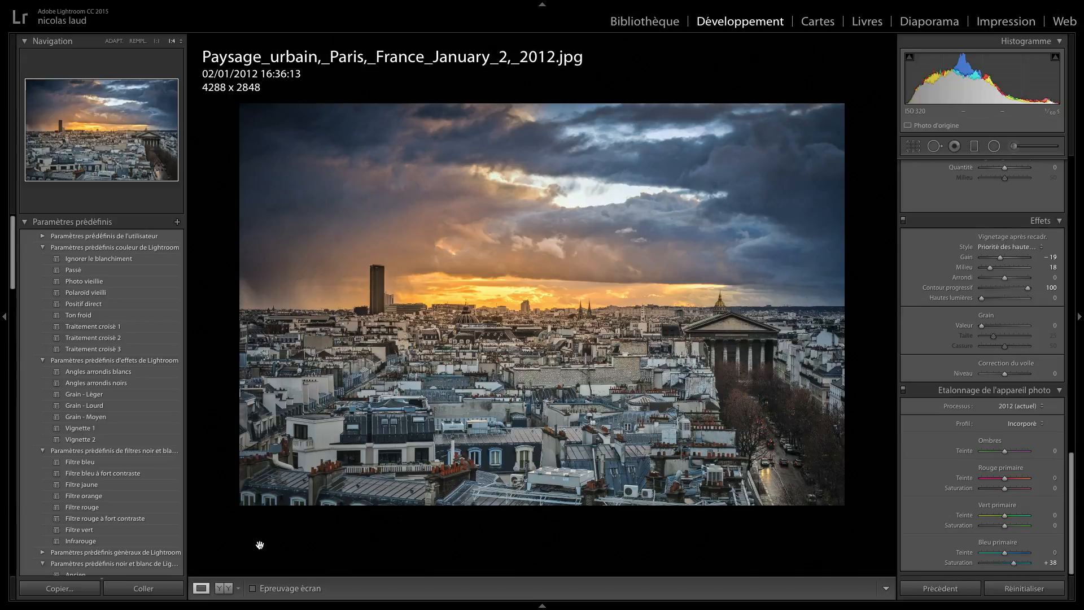
Step: Compare the photo before and after side by side across its full width, and return to the single-image view
left_click(225, 588)
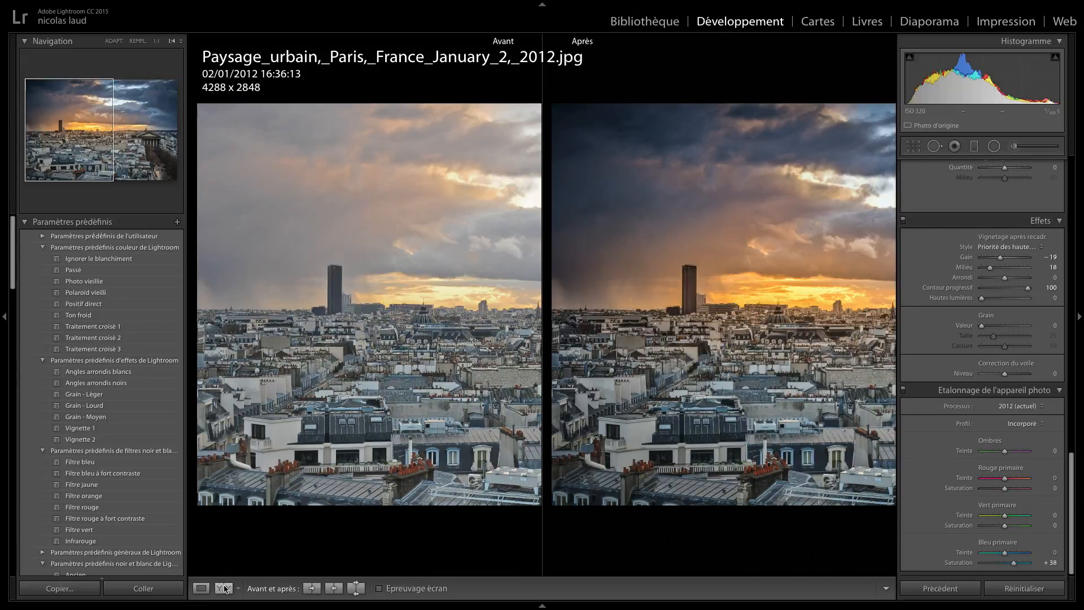
left_click(452, 389)
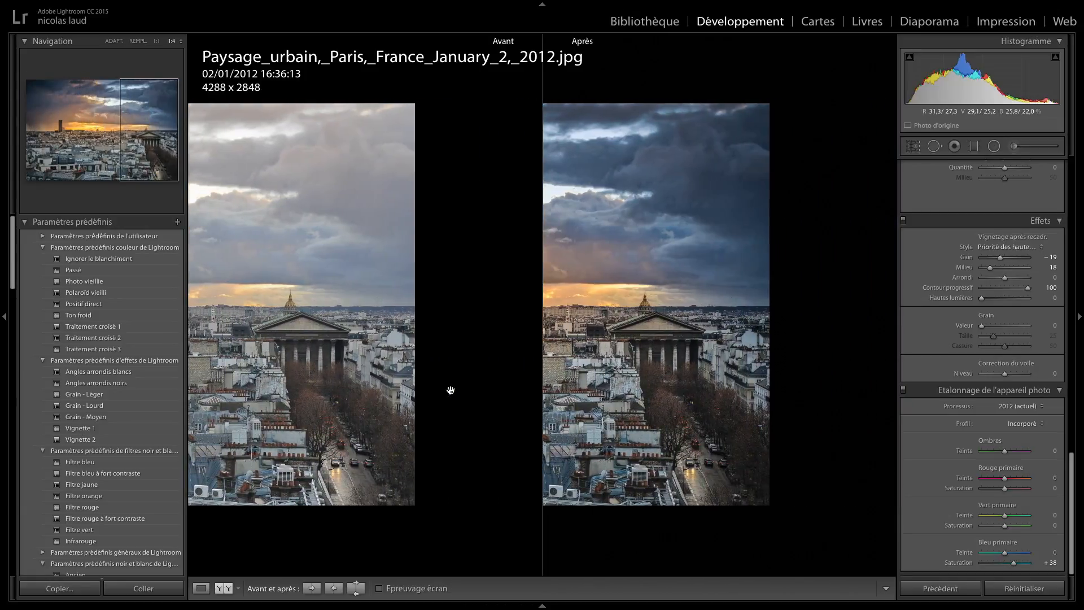
scroll(450, 391, "left", 10)
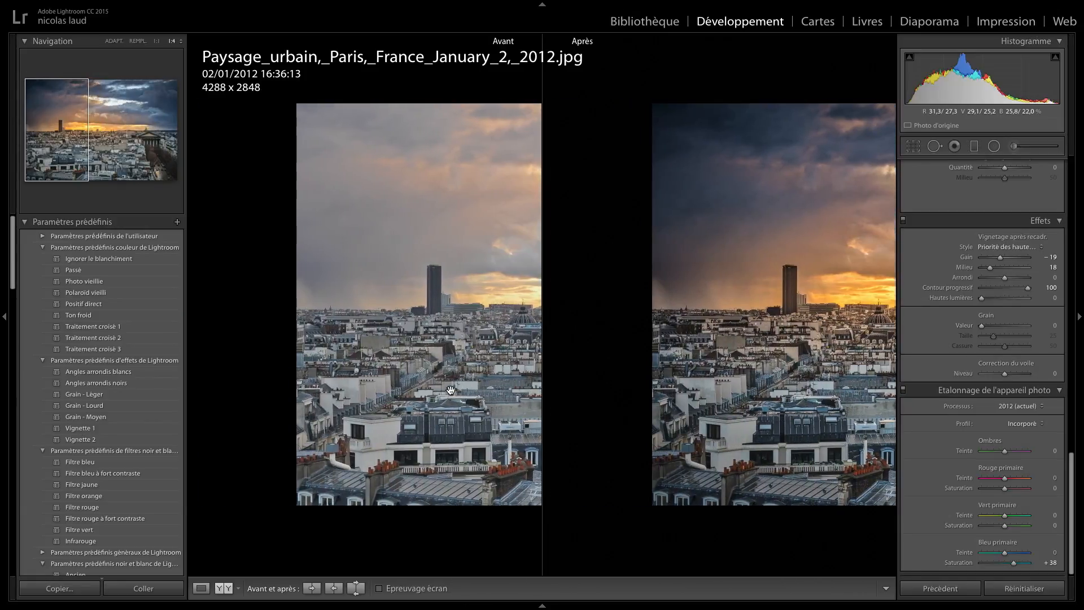
scroll(450, 390, "right", 2)
scroll(451, 391, "right", 7)
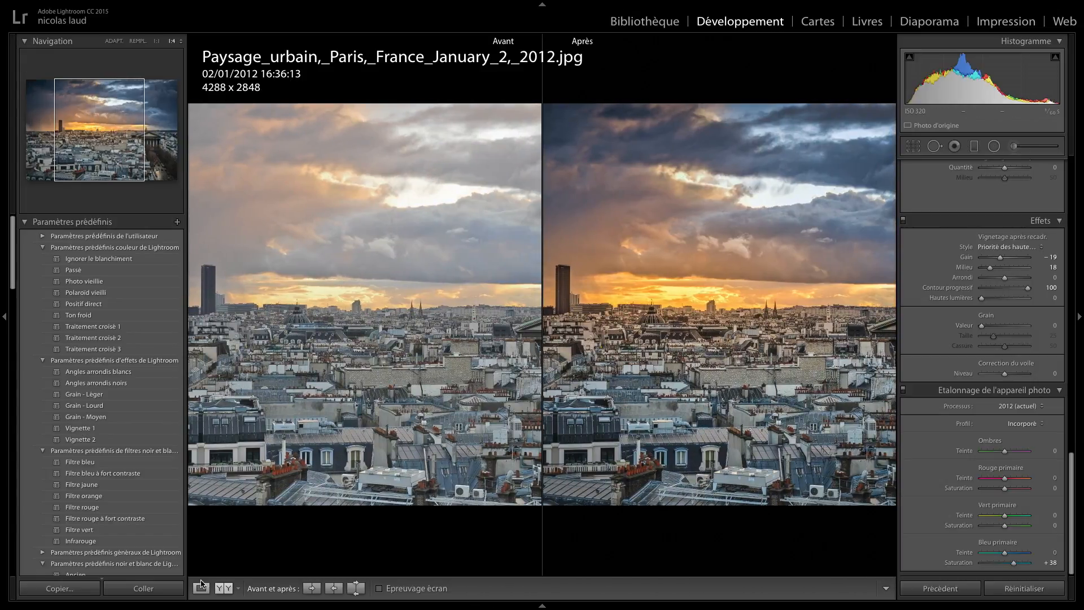
left_click(201, 589)
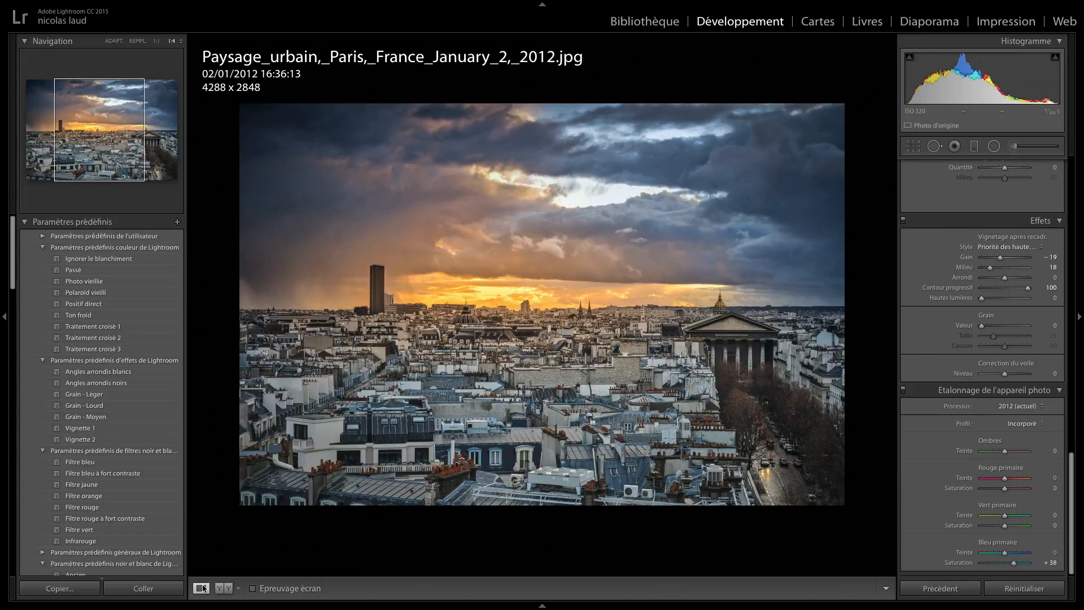